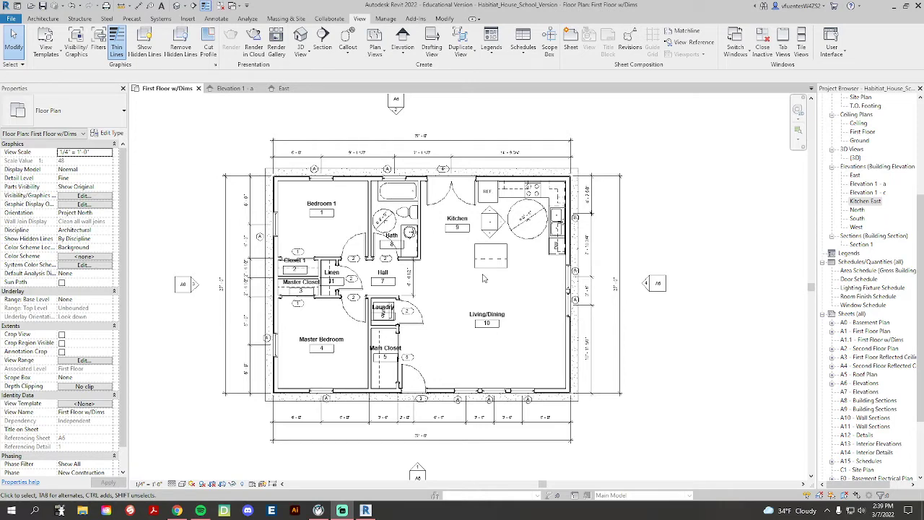
# Review the exterior elevation markers around the floor plan and view the East and North elevations, closing both views again
pyautogui.scroll(2, 446, 234)
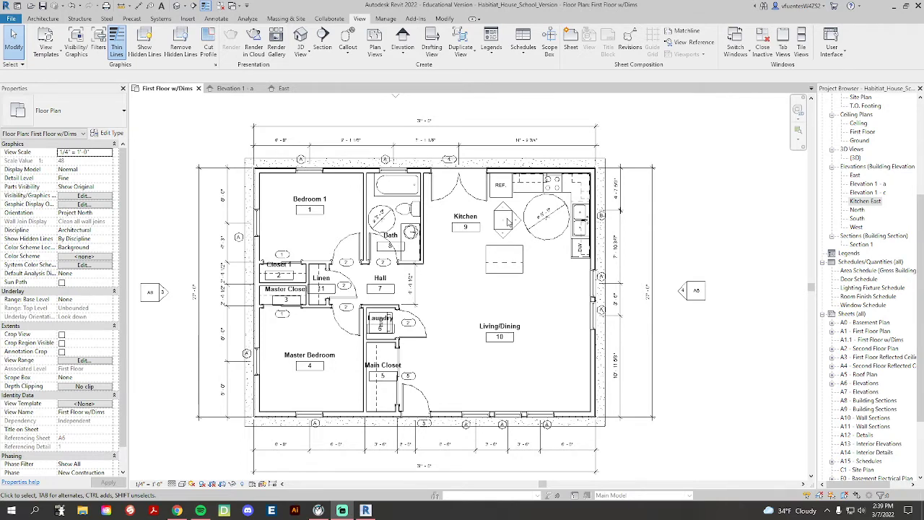
pyautogui.scroll(2, 585, 282)
pyautogui.scroll(-4, 586, 282)
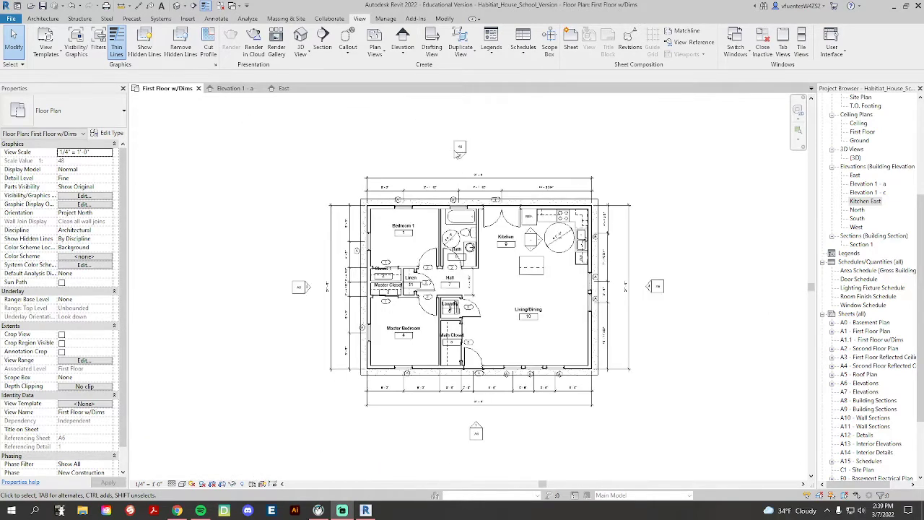
pyautogui.click(460, 147)
pyautogui.press('Escape')
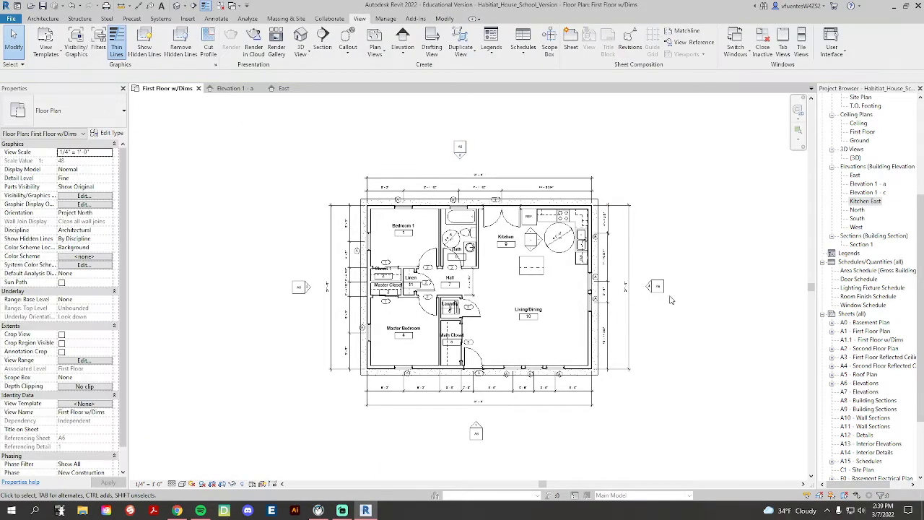
pyautogui.doubleClick(856, 174)
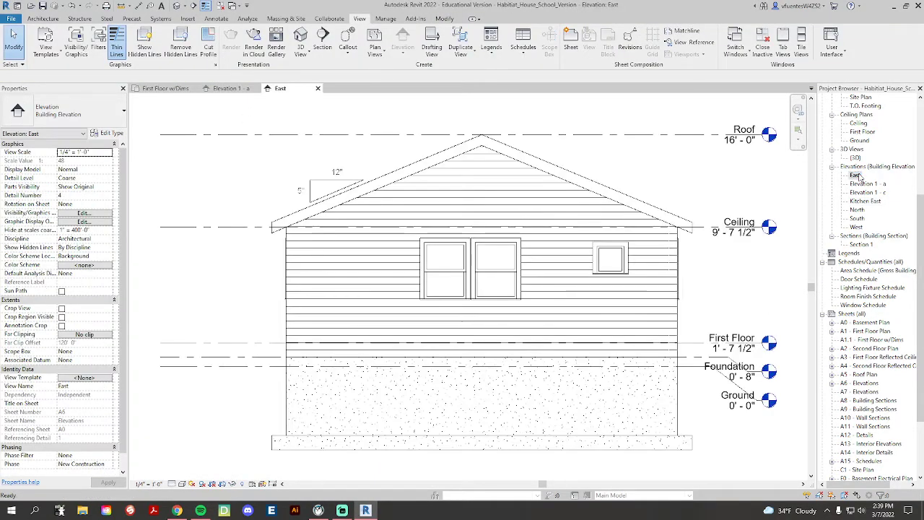
pyautogui.doubleClick(857, 210)
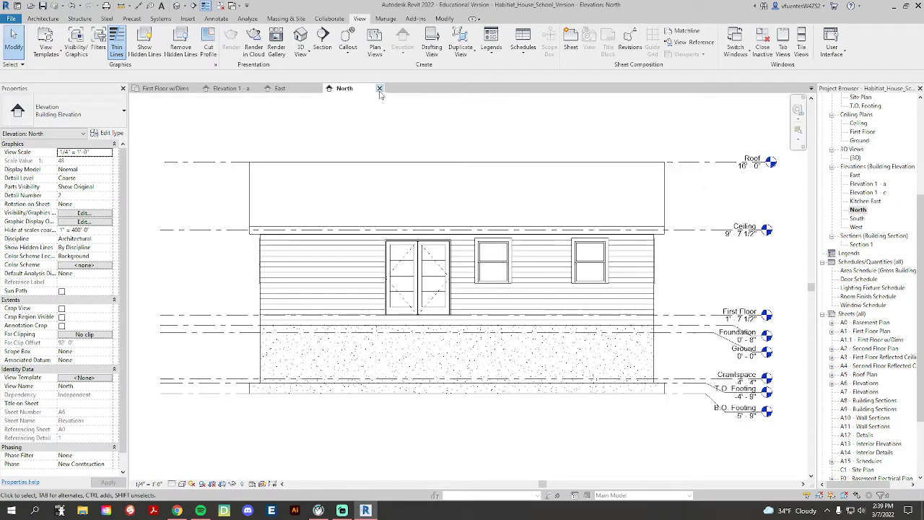
pyautogui.click(380, 88)
pyautogui.click(318, 88)
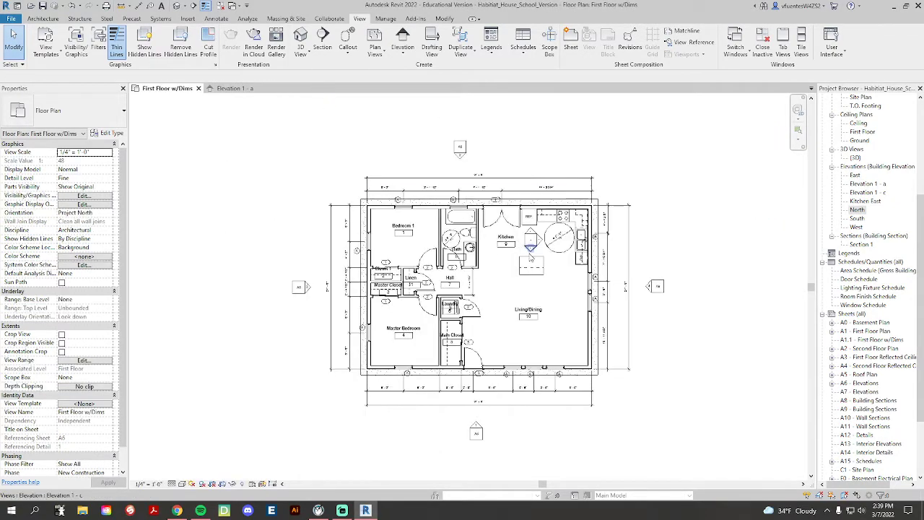
# Inspect the interior elevation marker in the Kitchen and its available view directions
pyautogui.scroll(4, 531, 254)
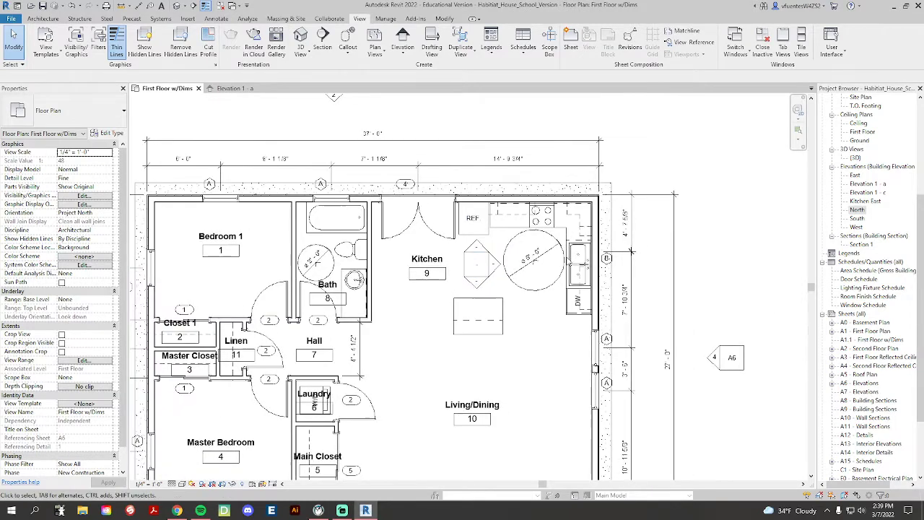
pyautogui.click(547, 288)
pyautogui.click(688, 178)
pyautogui.click(477, 266)
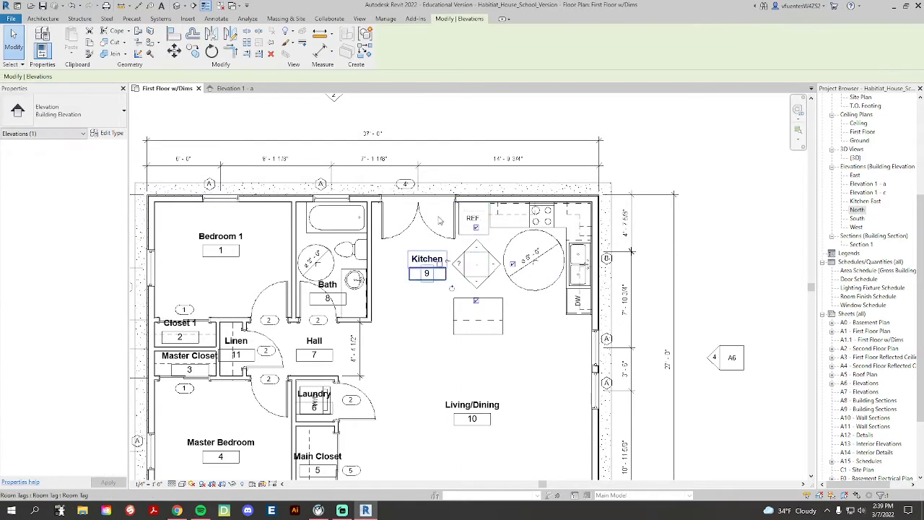
pyautogui.click(743, 270)
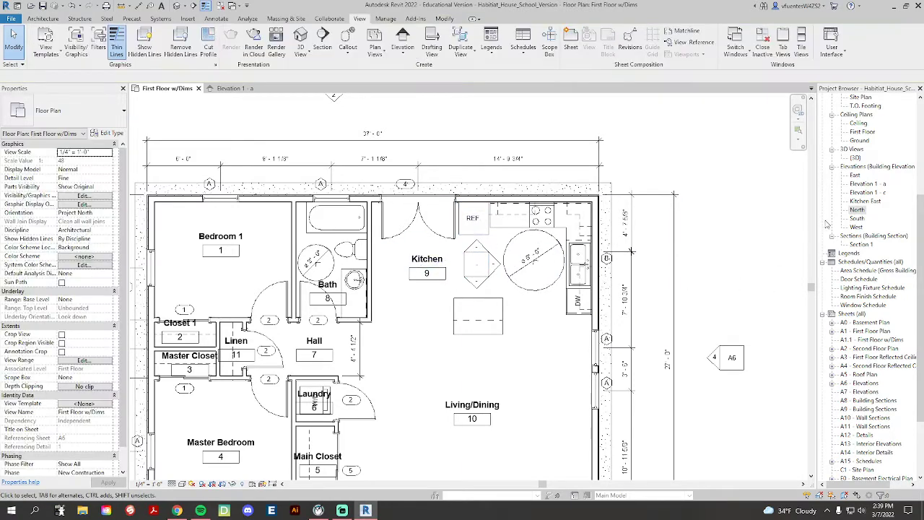
# View the Kitchen East interior elevation and return to the First Floor w/Dims plan
pyautogui.click(853, 167)
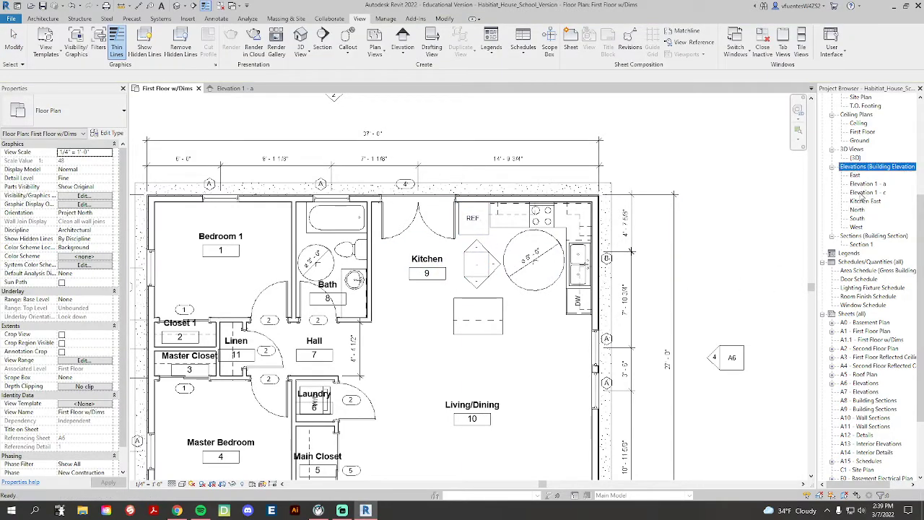
pyautogui.click(865, 201)
pyautogui.click(811, 222)
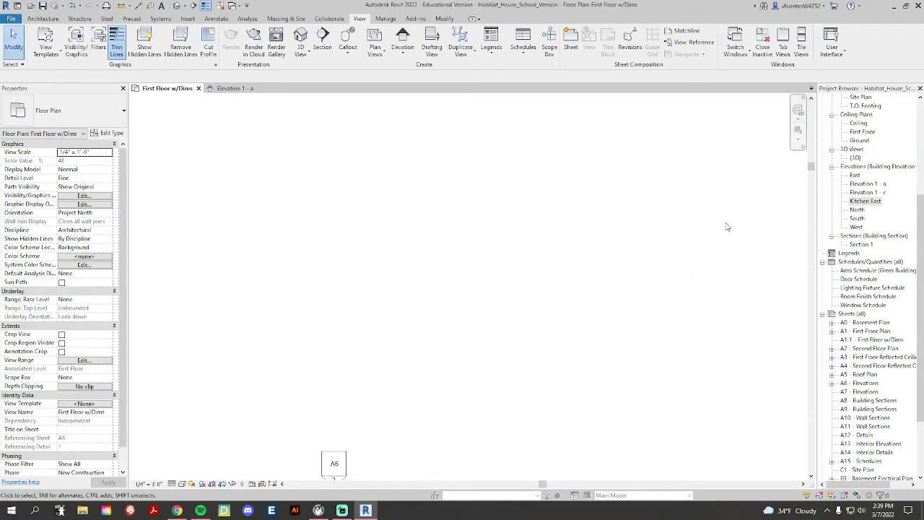
pyautogui.scroll(-12, 381, 242)
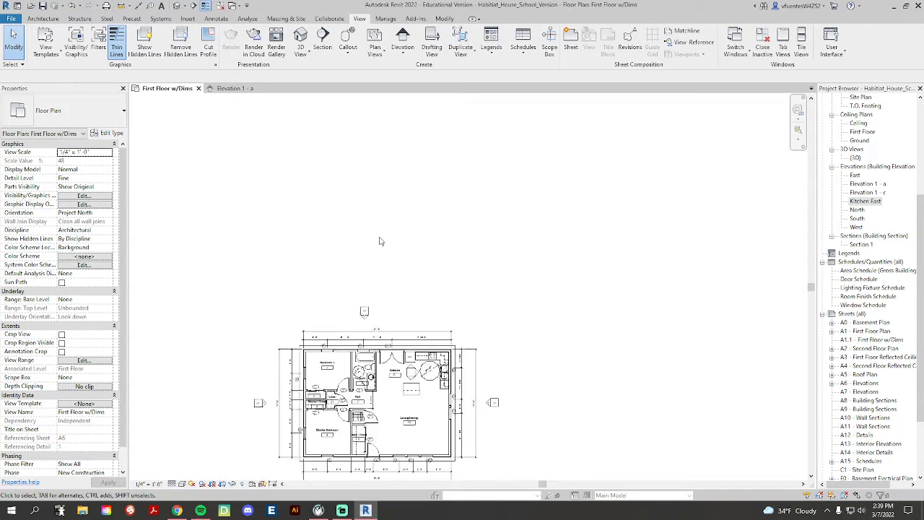
pyautogui.moveTo(547, 330); pyautogui.dragTo(626, 231, button='middle')
pyautogui.click(866, 201)
pyautogui.doubleClick(866, 201)
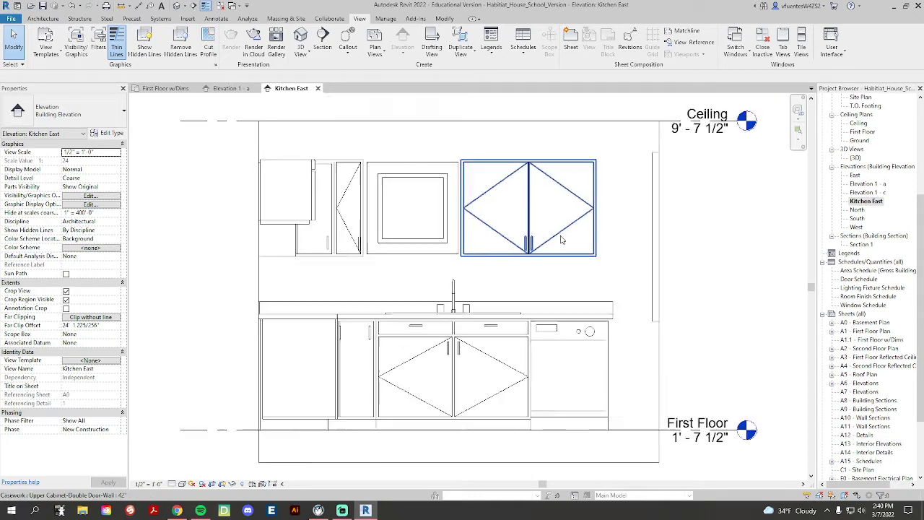
pyautogui.click(228, 88)
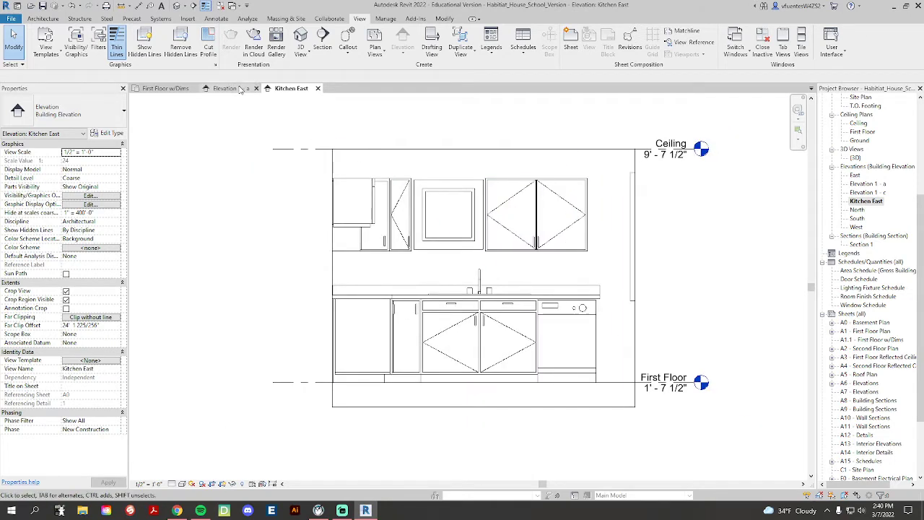
pyautogui.click(164, 88)
# Shift the 3' - 0" diameter circle in the Bath slightly toward the toilet
pyautogui.scroll(5, 445, 200)
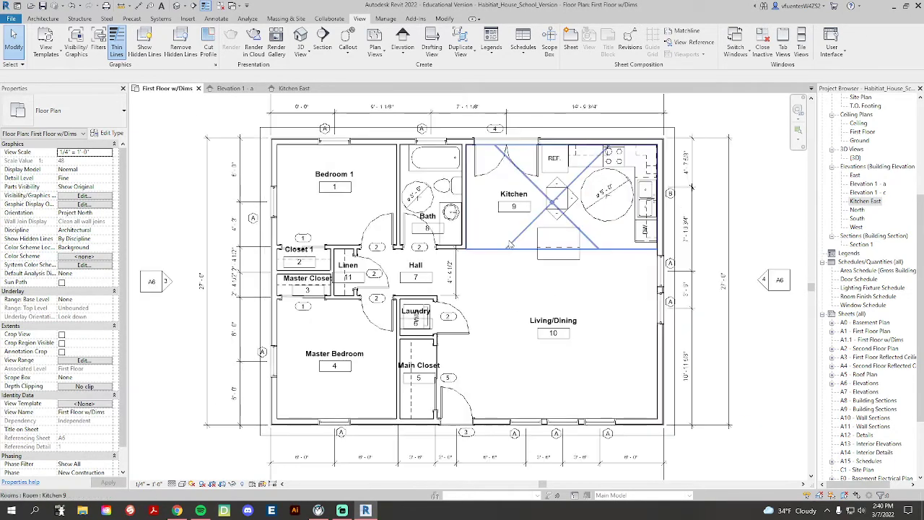
pyautogui.scroll(1, 510, 244)
pyautogui.scroll(1, 462, 202)
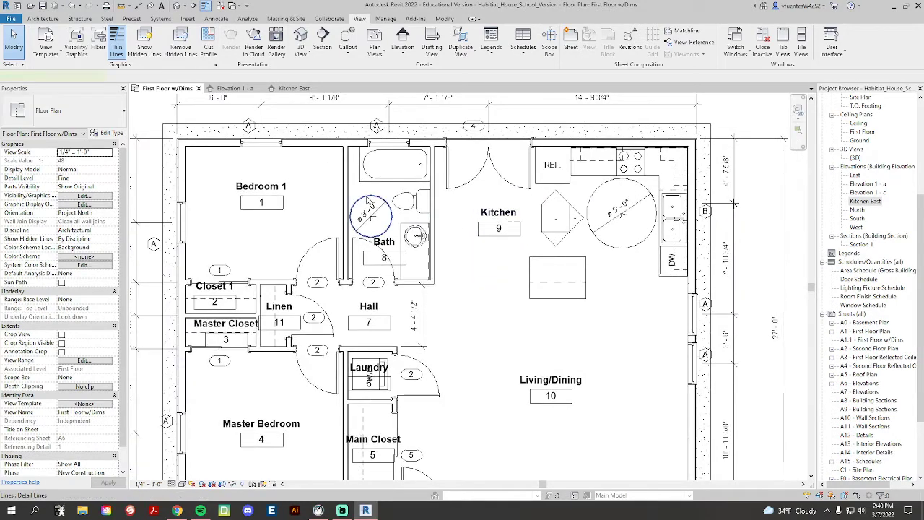
pyautogui.click(368, 206)
pyautogui.click(350, 207)
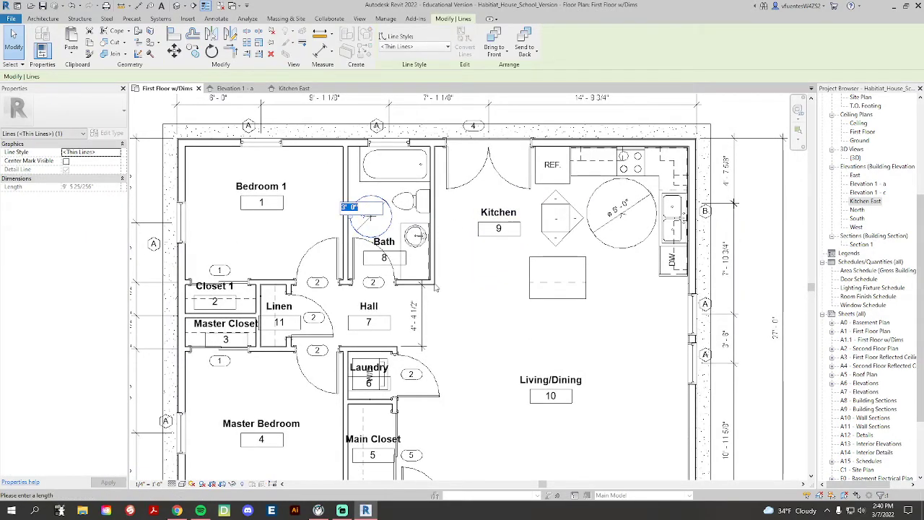
pyautogui.click(435, 287)
pyautogui.moveTo(387, 225)
pyautogui.mouseDown()
pyautogui.moveTo(407, 256)
pyautogui.moveTo(389, 222)
pyautogui.mouseUp()
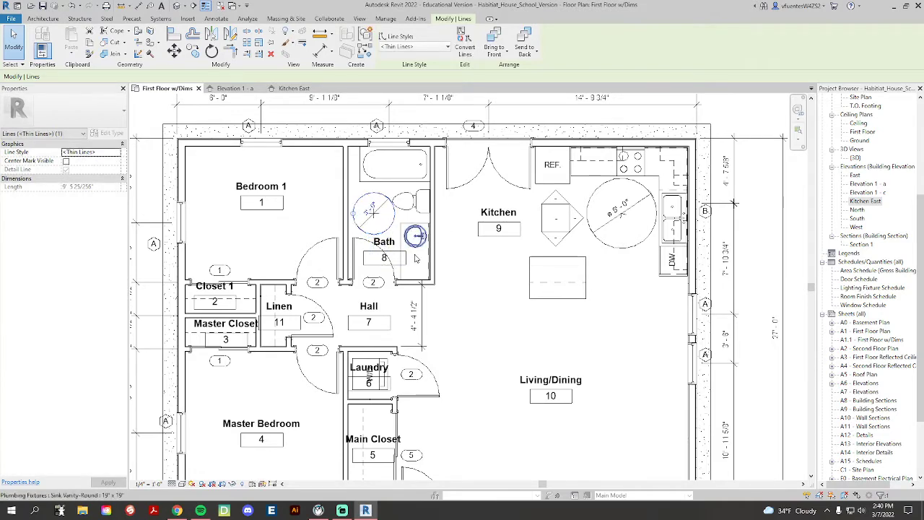
pyautogui.press('Escape')
# Place a building elevation marker in the Bath, facing the wall with the toilet and sink
pyautogui.scroll(-1, 606, 162)
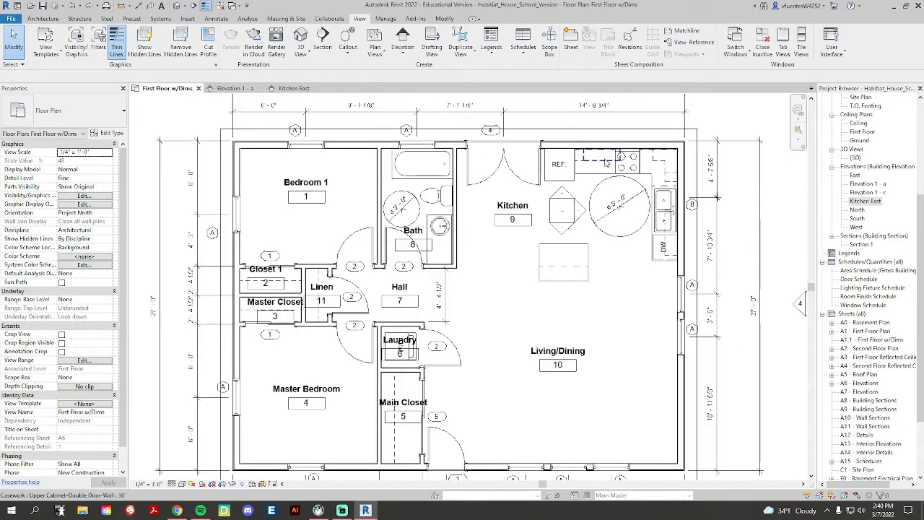
pyautogui.scroll(-3, 605, 148)
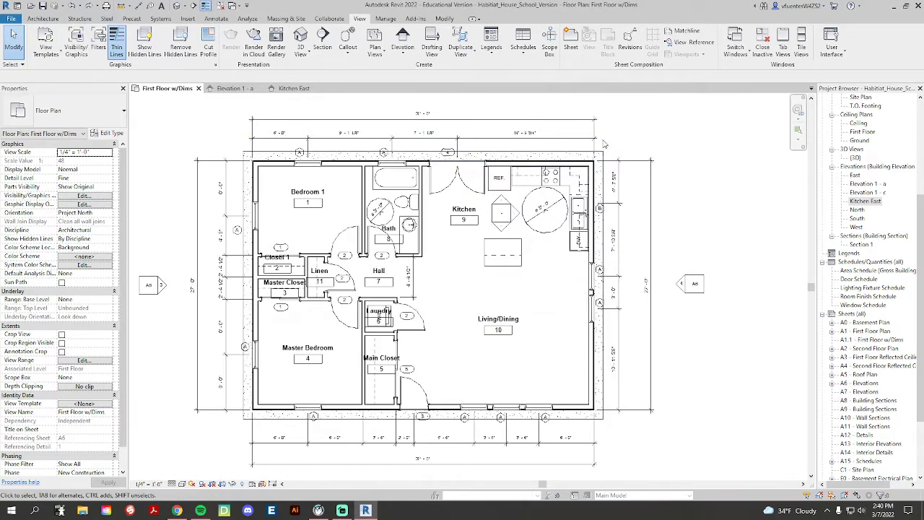
pyautogui.click(401, 52)
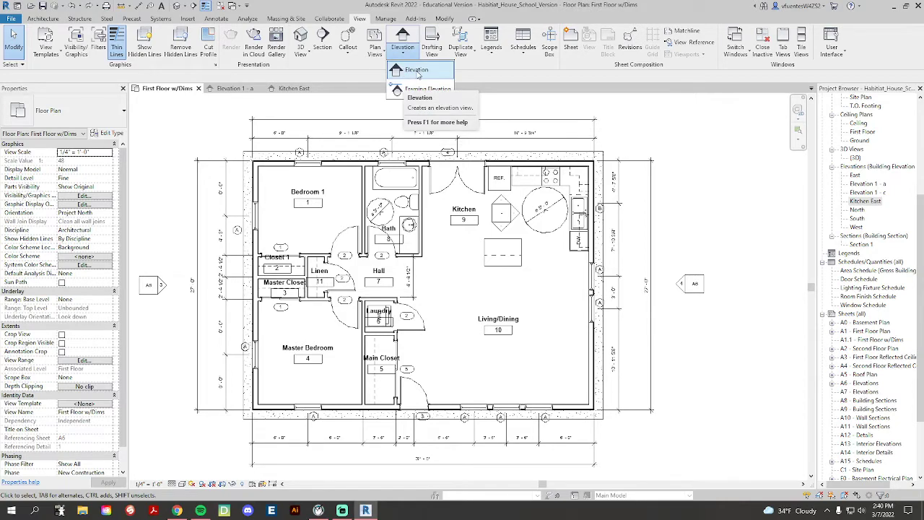
pyautogui.click(417, 70)
pyautogui.scroll(-2, 408, 271)
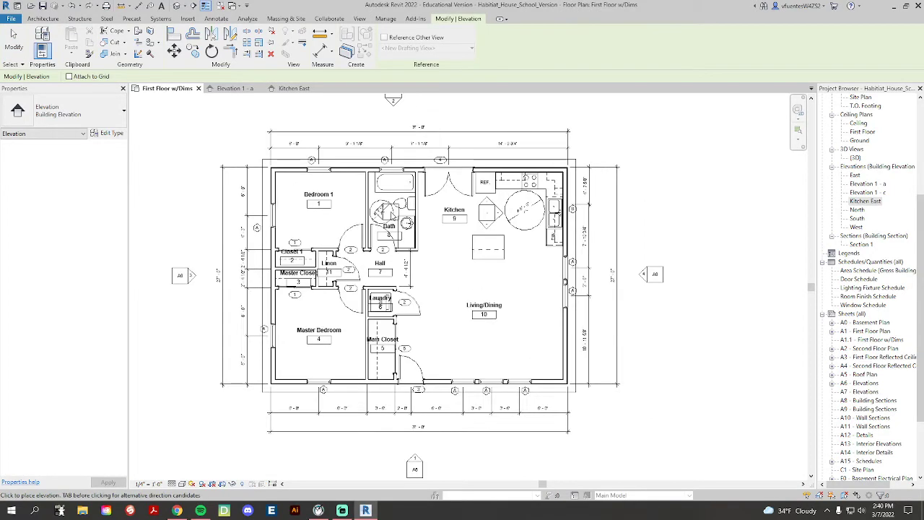
pyautogui.scroll(2, 384, 211)
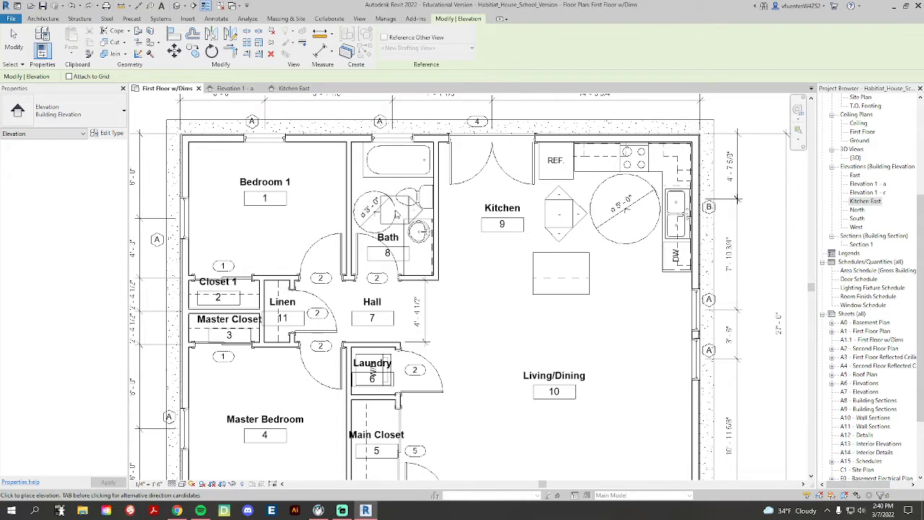
pyautogui.click(420, 227)
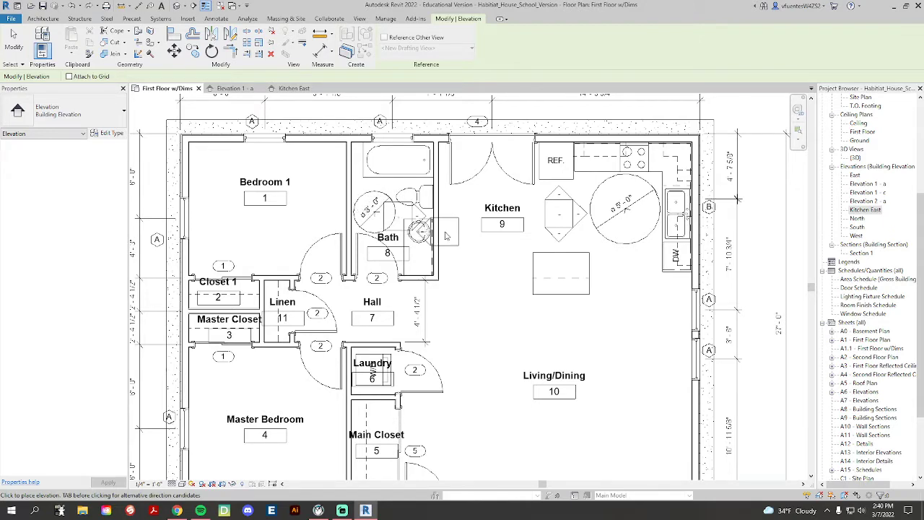
pyautogui.press('Escape')
pyautogui.press('Escape')
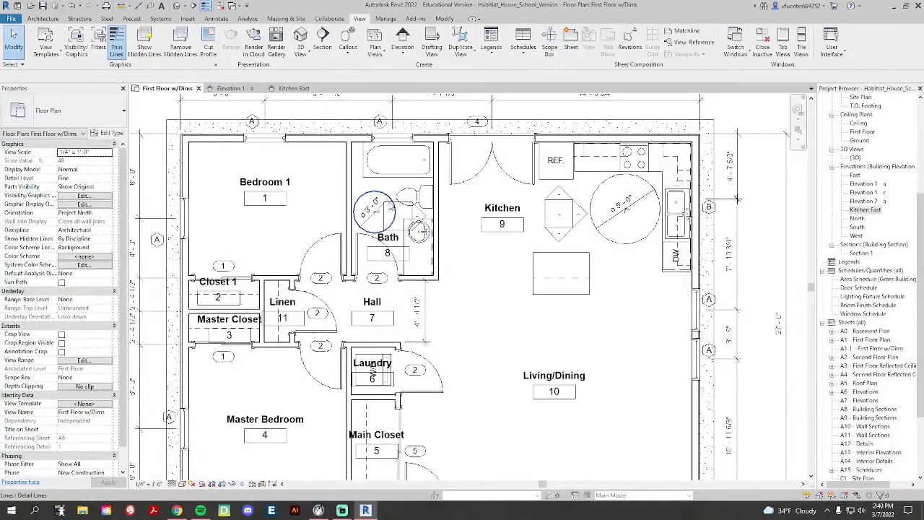
# Move the 3' - 0" diameter circle out of the Bath to the open floor between the Hall and the kitchen island
pyautogui.scroll(-4, 393, 235)
pyautogui.scroll(6, 398, 246)
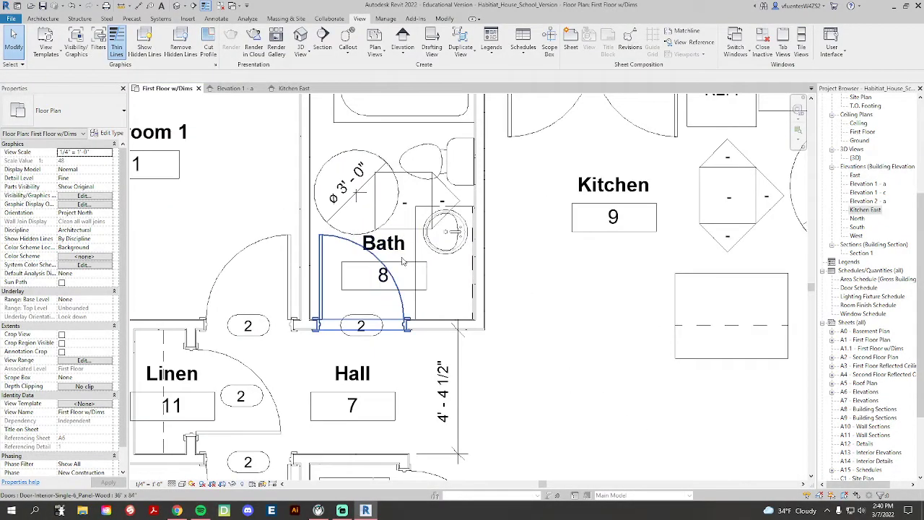
pyautogui.click(340, 157)
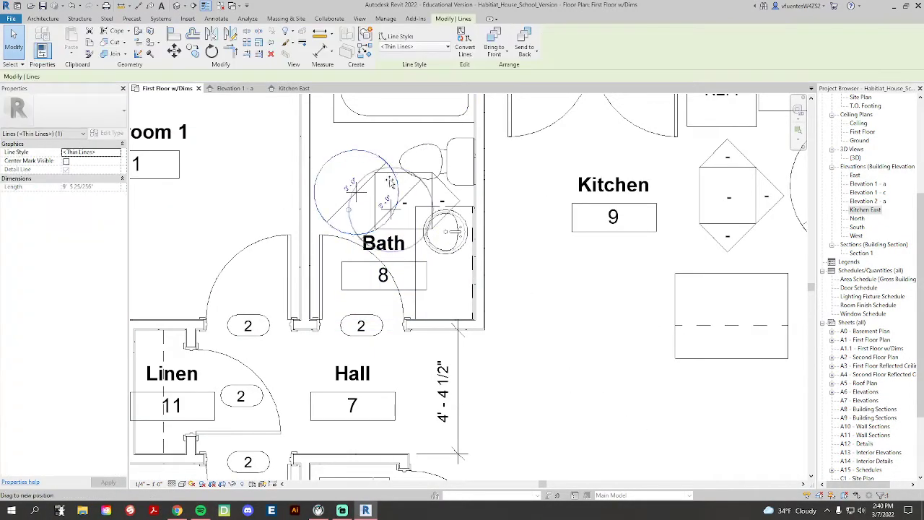
pyautogui.moveTo(390, 182); pyautogui.dragTo(616, 336)
# Move the Bath elevation marker away from the sink, closer to the Bedroom 1 side wall
pyautogui.click(392, 195)
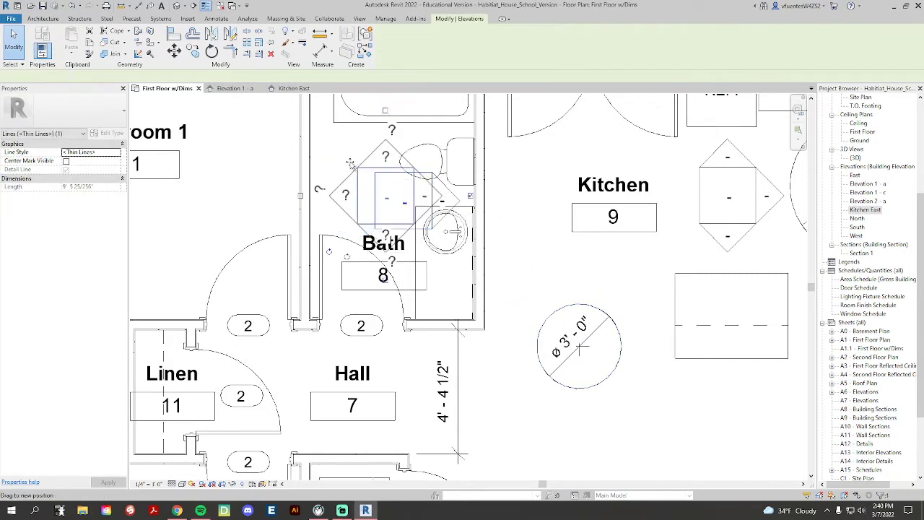
pyautogui.moveTo(350, 162); pyautogui.dragTo(325, 173)
pyautogui.click(500, 215)
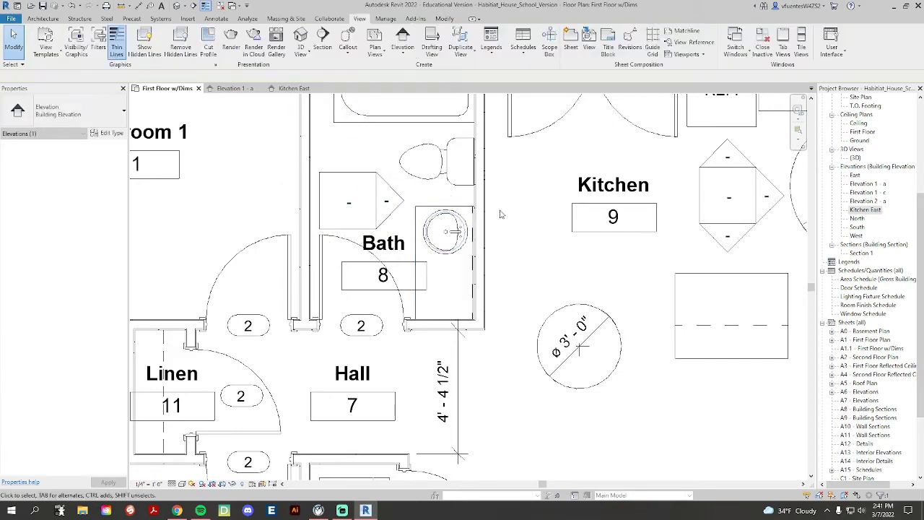
# Check the new Bath elevation's view line and clipping extent in plan, and open the Elevation 2 - a view
pyautogui.scroll(-3, 351, 205)
pyautogui.click(376, 205)
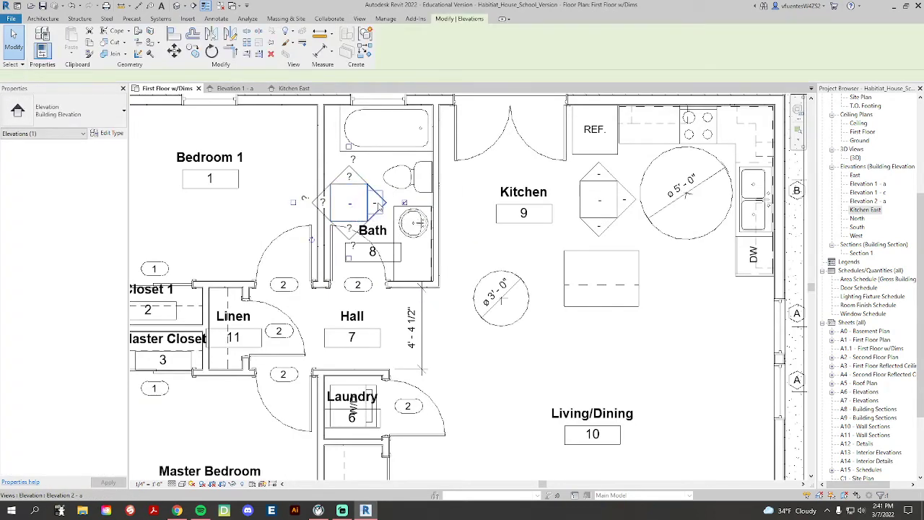
pyautogui.click(376, 205)
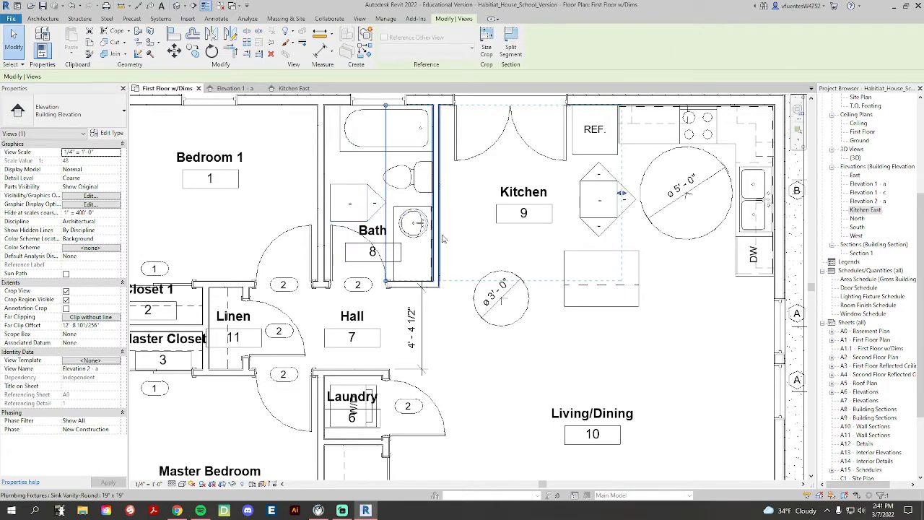
pyautogui.click(350, 204)
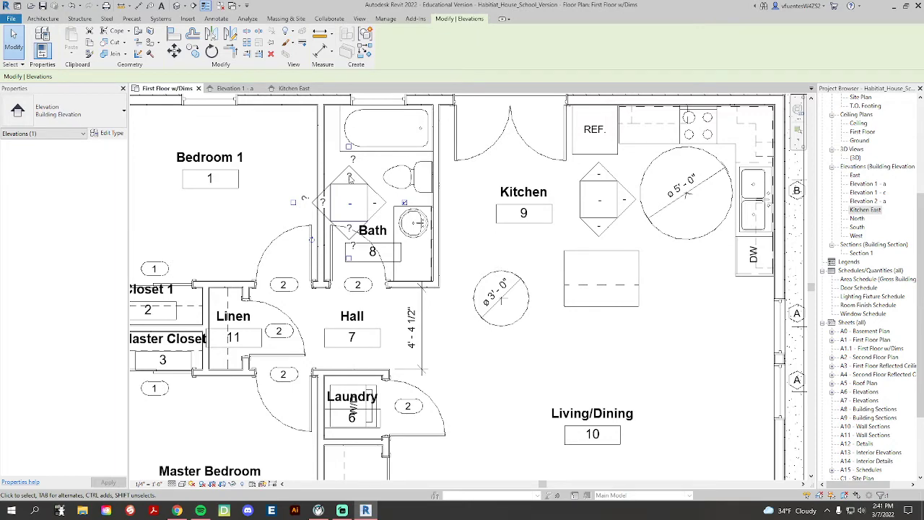
pyautogui.scroll(-2, 350, 179)
pyautogui.click(421, 217)
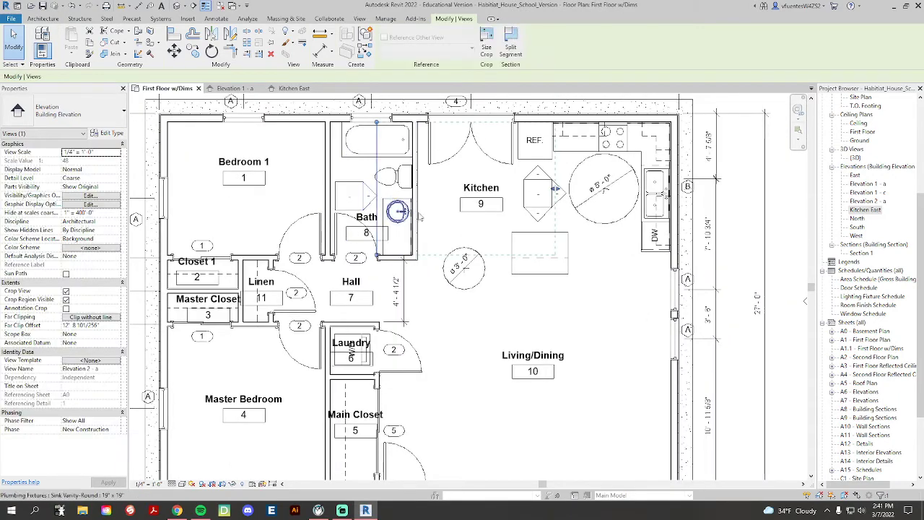
pyautogui.moveTo(420, 217); pyautogui.dragTo(430, 259, button='middle')
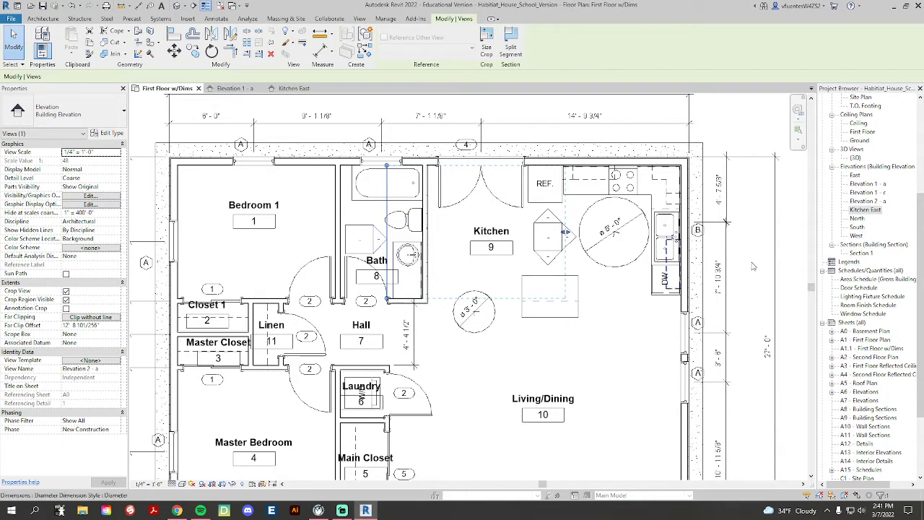
pyautogui.doubleClick(869, 202)
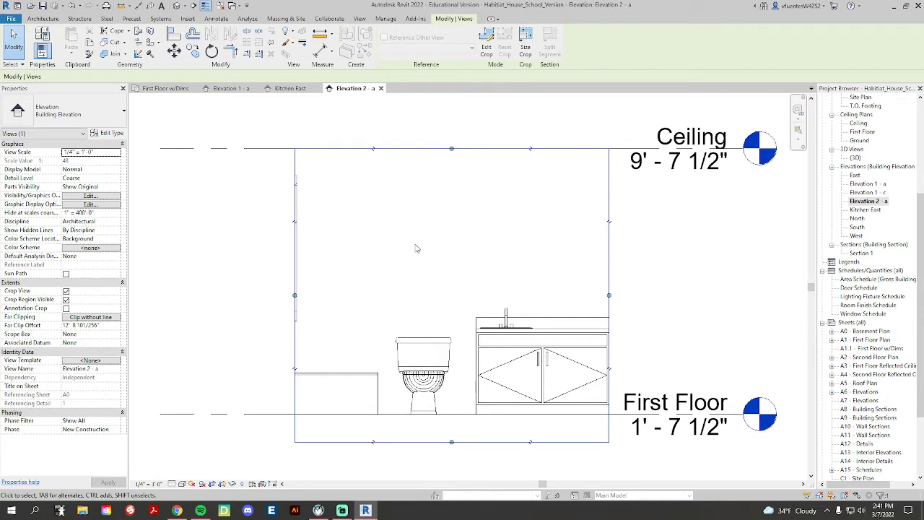
# Try the Bath elevation's view line on the Kitchen side of the wall, check the elevation, and move the line back inside the Bath
pyautogui.click(166, 89)
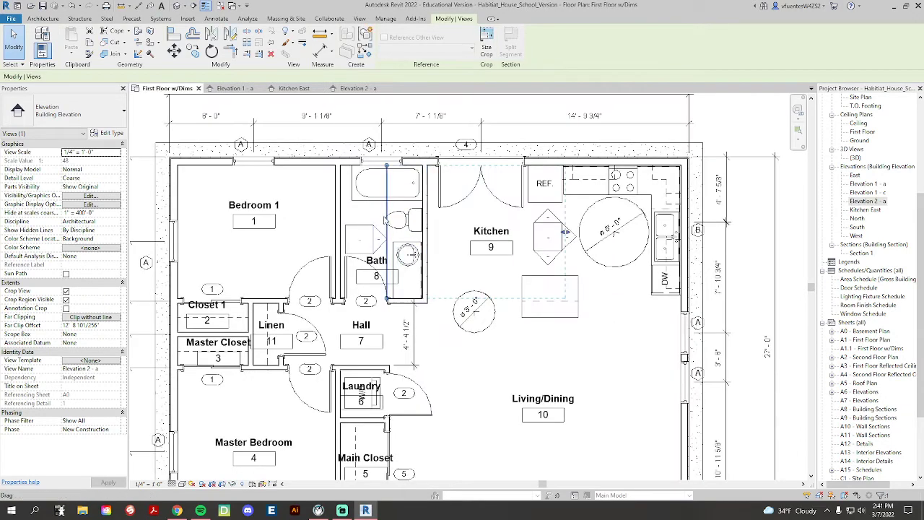
pyautogui.moveTo(388, 214); pyautogui.dragTo(433, 206)
pyautogui.click(361, 90)
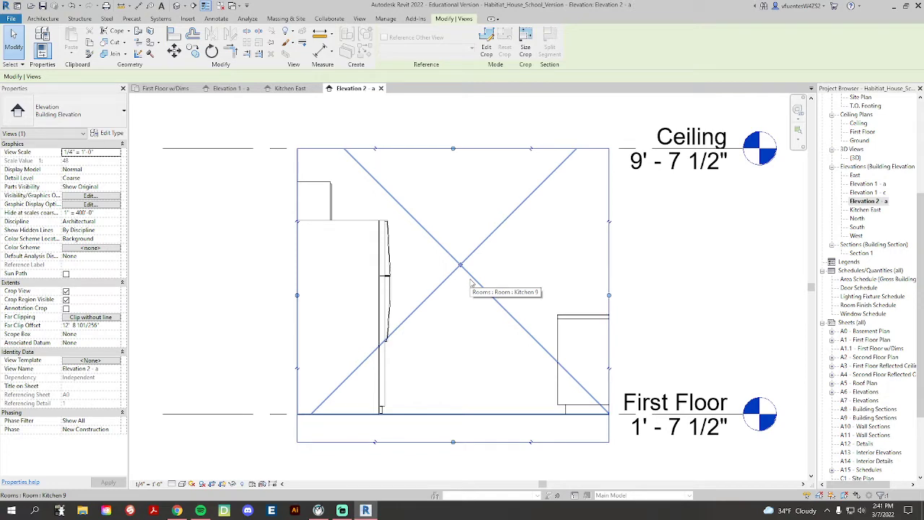
pyautogui.click(166, 88)
pyautogui.moveTo(434, 248); pyautogui.dragTo(383, 243)
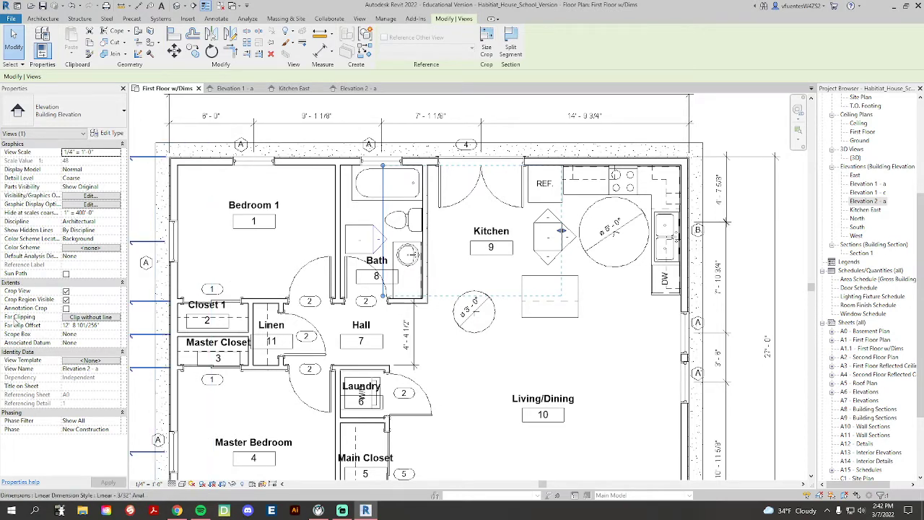
# Set the Bath elevation's far clipping to Clip with line
pyautogui.click(90, 317)
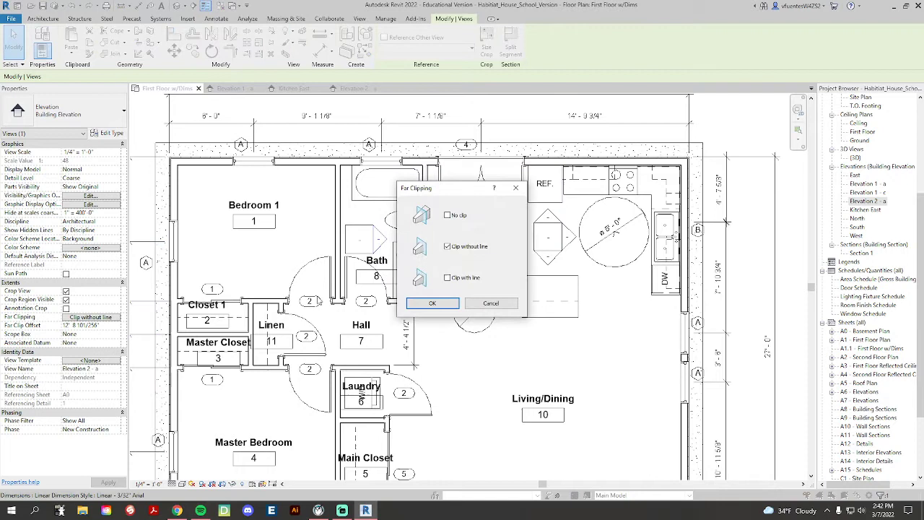
pyautogui.click(447, 278)
pyautogui.click(433, 303)
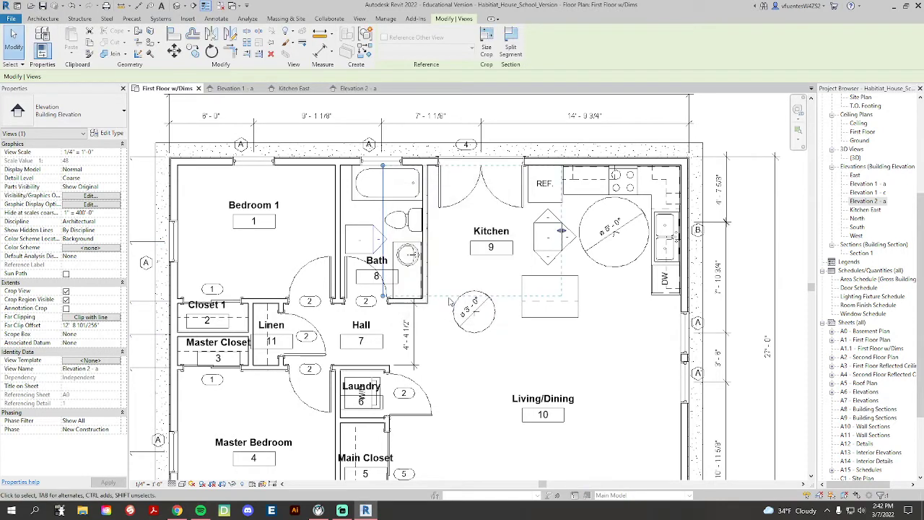
# Pull the Bath elevation's far clip line in from the Kitchen to just beyond the sink wall, checking the elevation view
pyautogui.moveTo(563, 231); pyautogui.dragTo(439, 231)
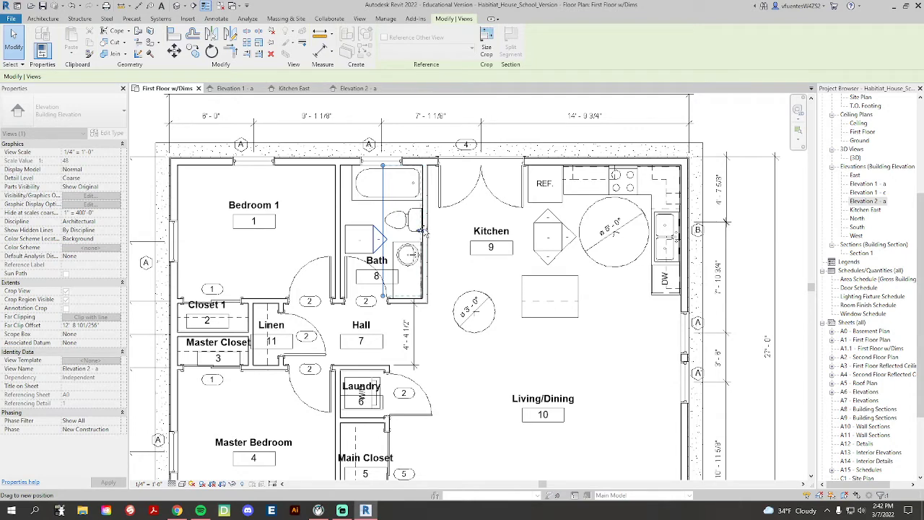
pyautogui.moveTo(424, 231); pyautogui.dragTo(424, 231)
pyautogui.click(350, 88)
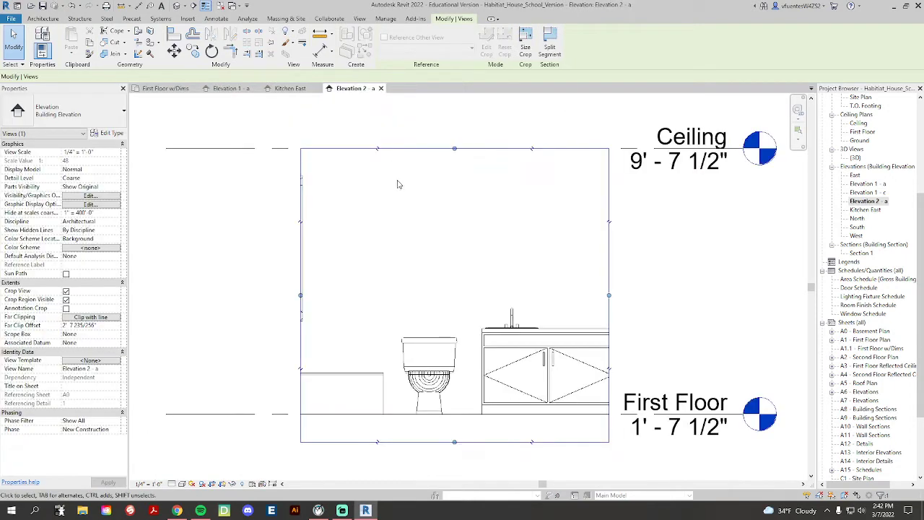
pyautogui.click(166, 89)
pyautogui.moveTo(432, 232); pyautogui.dragTo(437, 231)
pyautogui.click(356, 89)
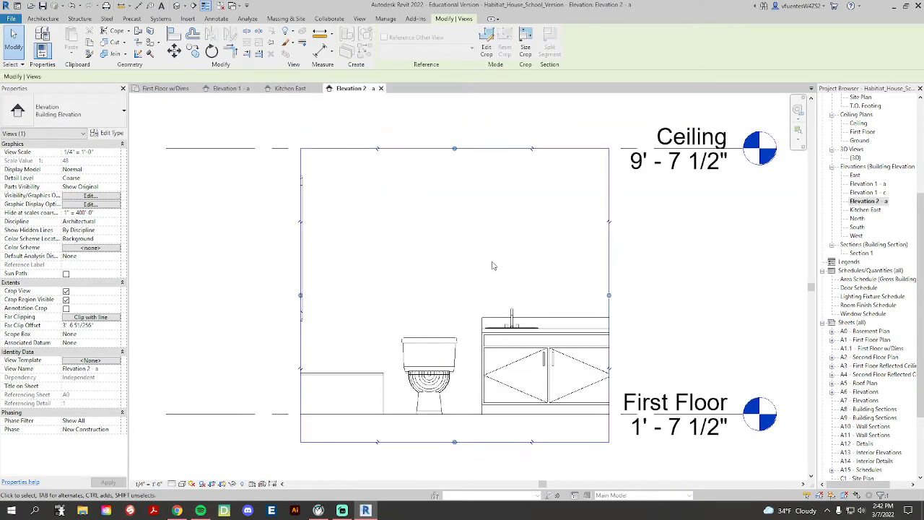
# Try the far clip line in front of the toilet tank and through the vanity, and check the elevation view
pyautogui.click(166, 88)
pyautogui.moveTo(434, 233); pyautogui.dragTo(402, 229)
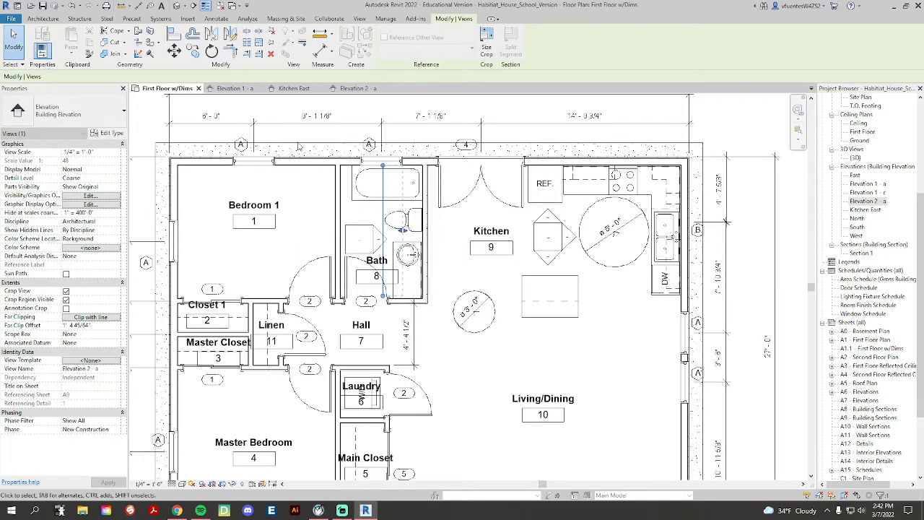
pyautogui.click(354, 88)
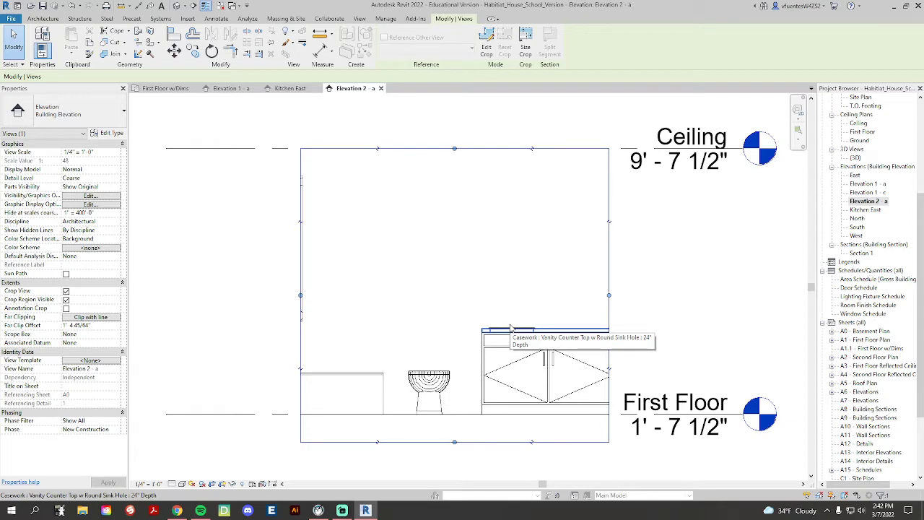
# Place the Bath elevation's far clip line within the wall behind the toilet and sink, and check the elevation view
pyautogui.click(166, 88)
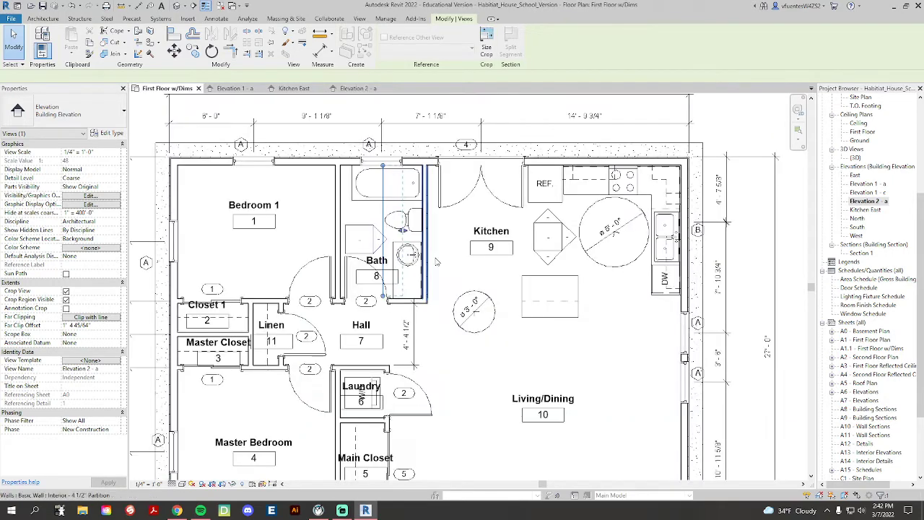
pyautogui.scroll(2, 406, 233)
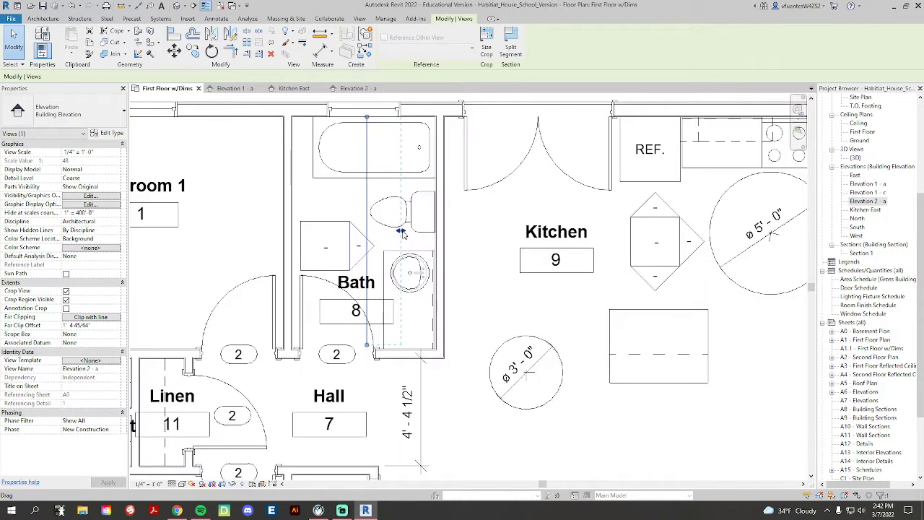
pyautogui.moveTo(401, 230); pyautogui.dragTo(439, 235)
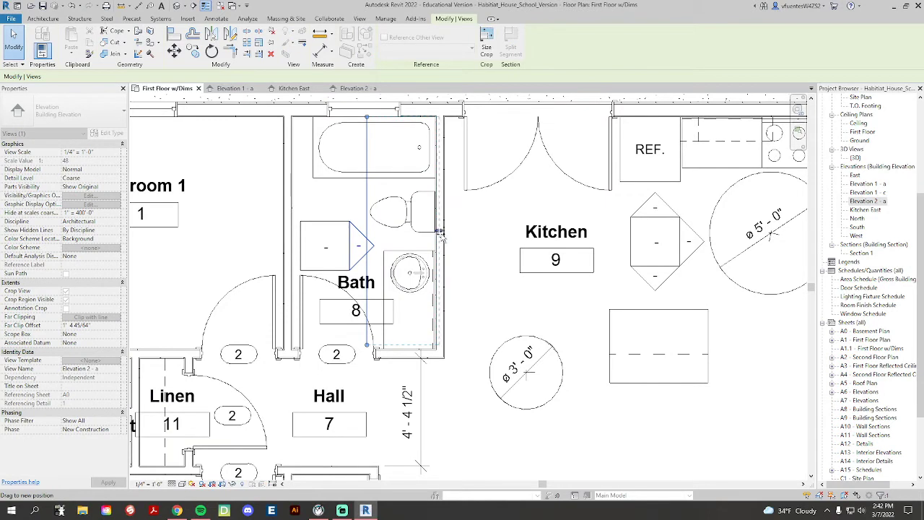
pyautogui.click(354, 88)
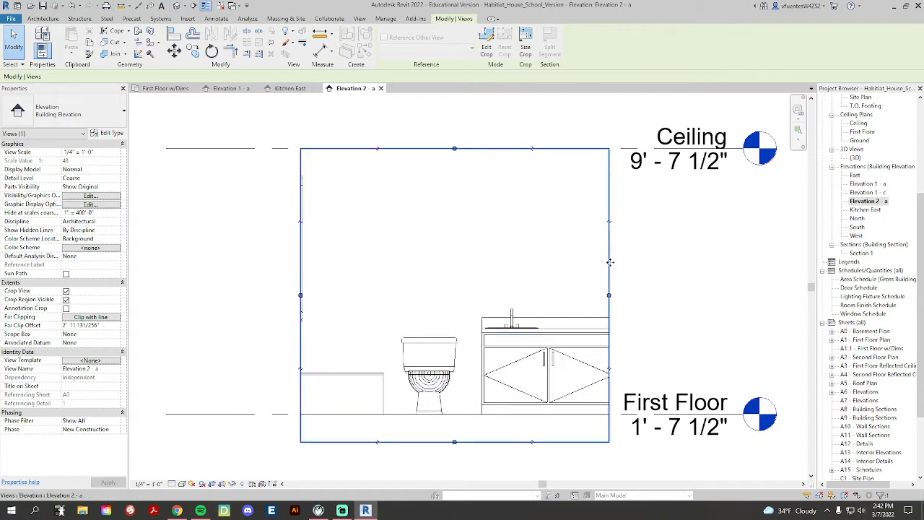
# Widen the Bath elevation's crop region past the exterior window wall and identify the bathtub in the view
pyautogui.moveTo(300, 297); pyautogui.dragTo(247, 296)
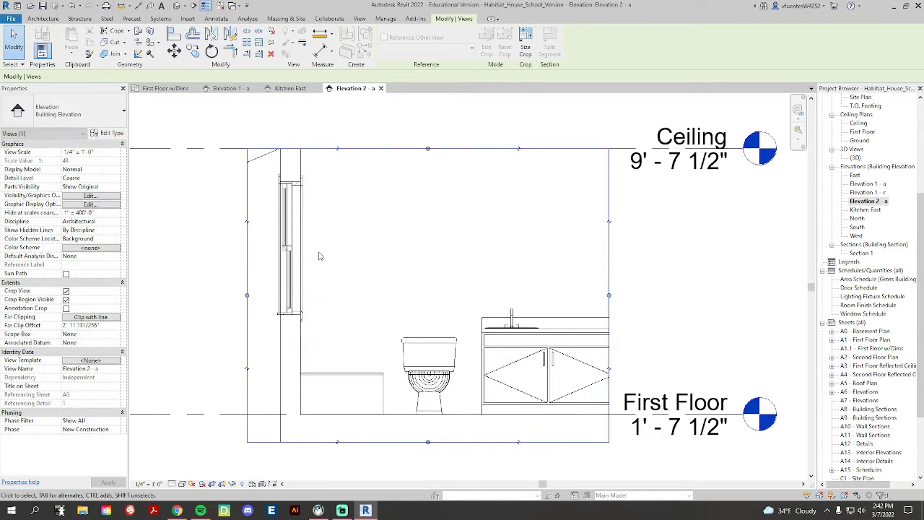
pyautogui.click(354, 373)
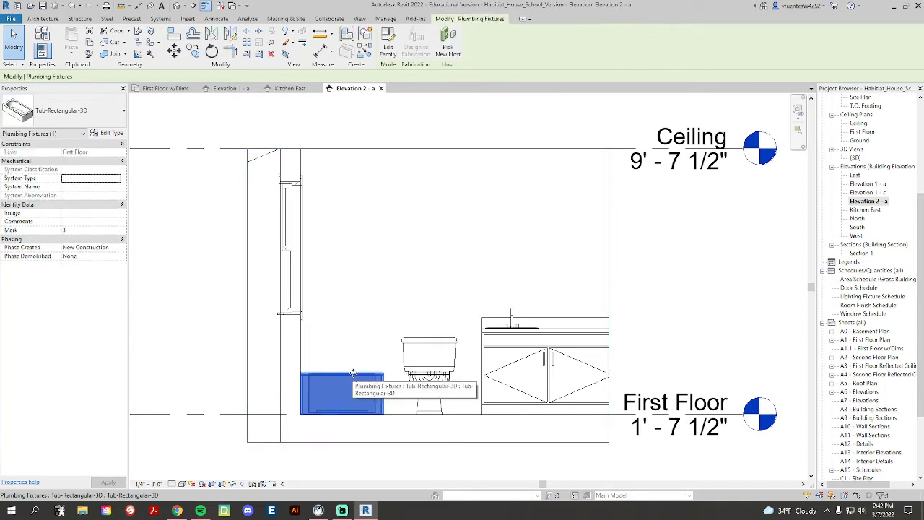
pyautogui.click(720, 296)
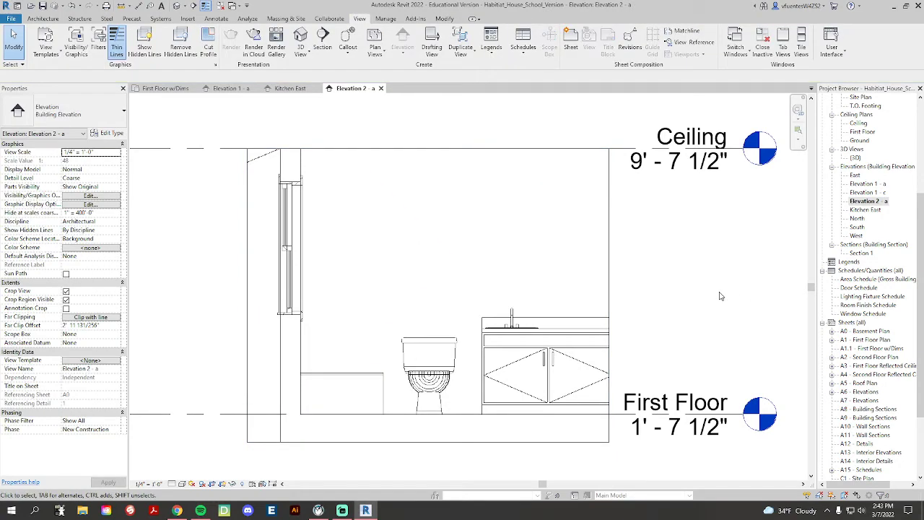
# Raise the Bath elevation's crop region above the Ceiling level and bring its tub-side edge in to the window wall's inner face
pyautogui.click(609, 240)
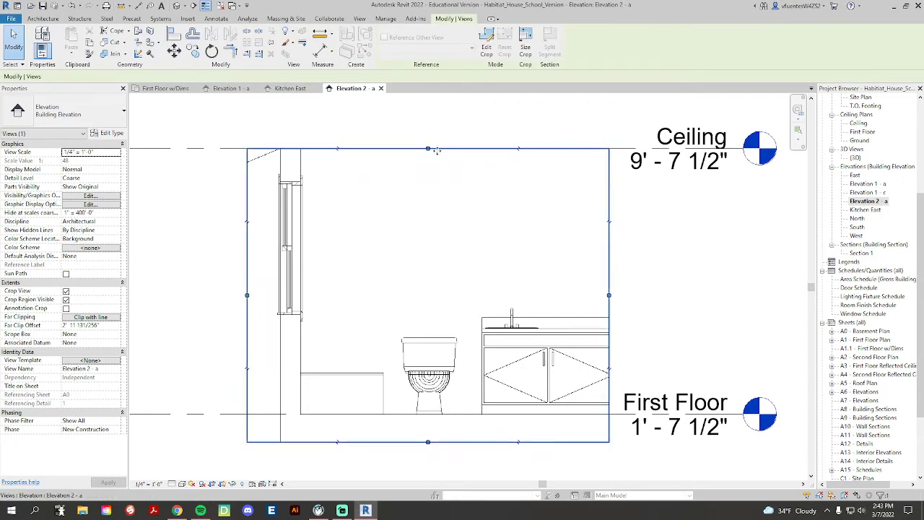
pyautogui.moveTo(428, 148); pyautogui.dragTo(429, 127)
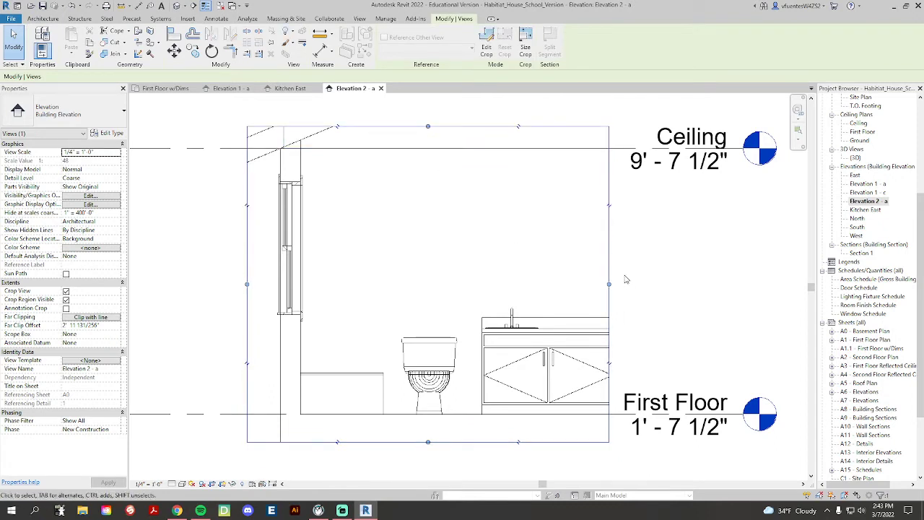
pyautogui.moveTo(247, 285); pyautogui.dragTo(306, 286)
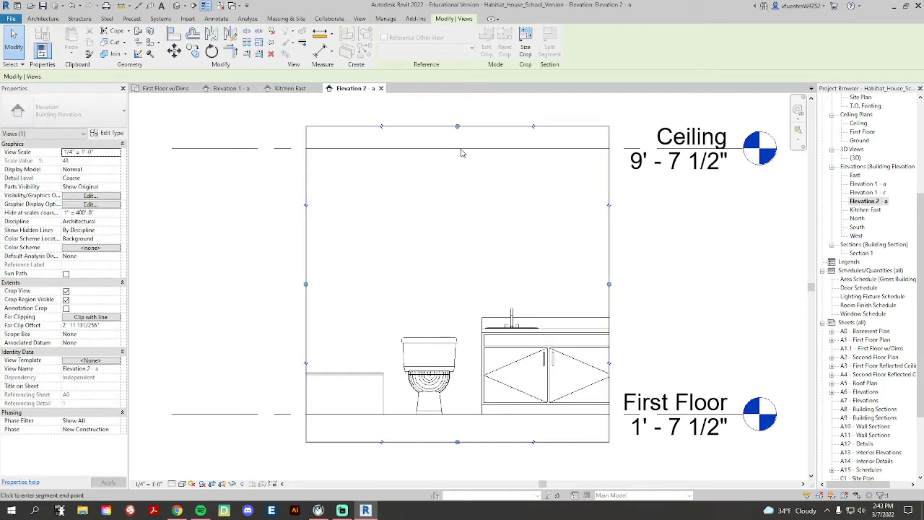
pyautogui.moveTo(461, 148); pyautogui.dragTo(460, 127)
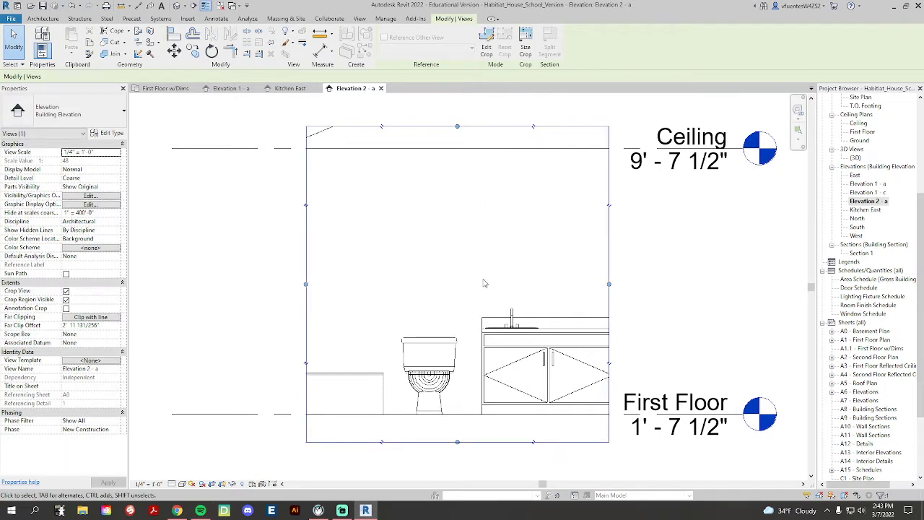
# Check the Kitchen East and Elevation 1 - a views, and return to the First Floor w/Dims plan
pyautogui.click(289, 88)
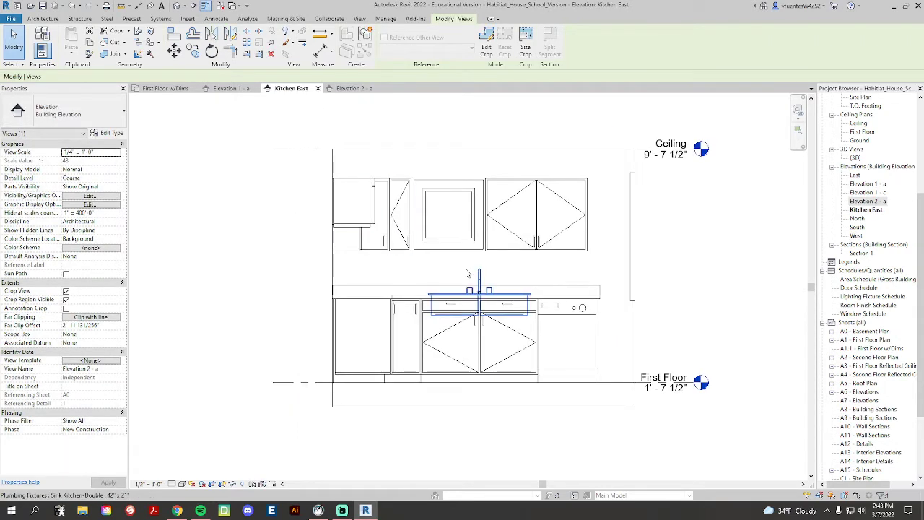
pyautogui.click(226, 89)
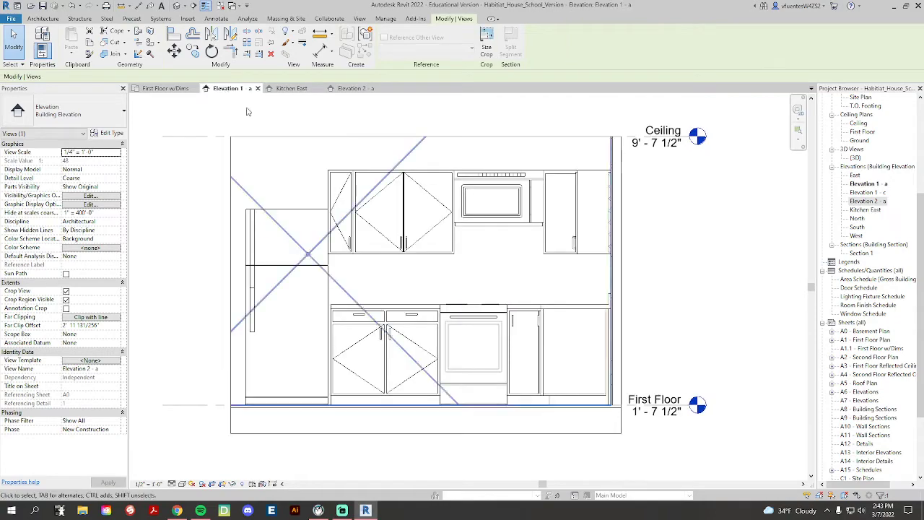
pyautogui.click(166, 88)
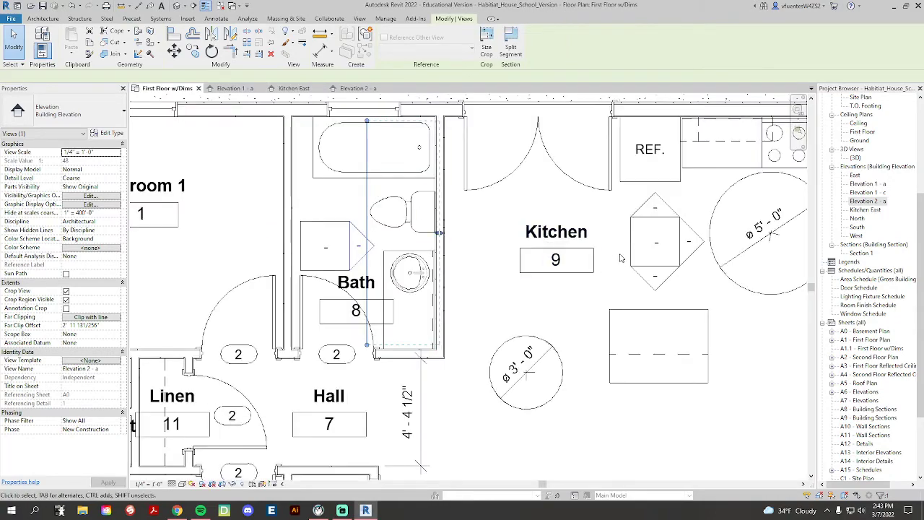
# Extend the far clip line of the kitchen elevation facing the range and refrigerator into the exterior wall behind them
pyautogui.moveTo(620, 257)
pyautogui.mouseDown(button='middle')
pyautogui.moveTo(583, 249)
pyautogui.moveTo(456, 352)
pyautogui.moveTo(363, 297)
pyautogui.mouseUp(button='middle')
pyautogui.click(397, 296)
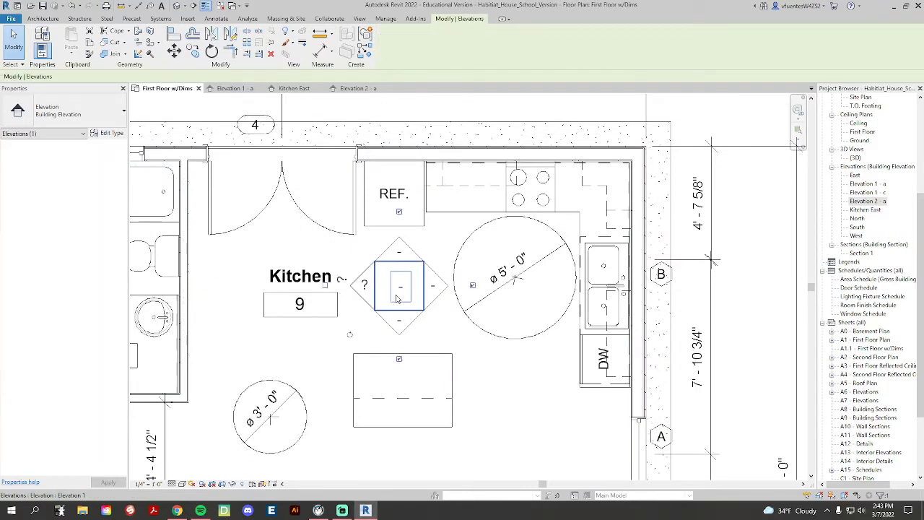
pyautogui.click(436, 289)
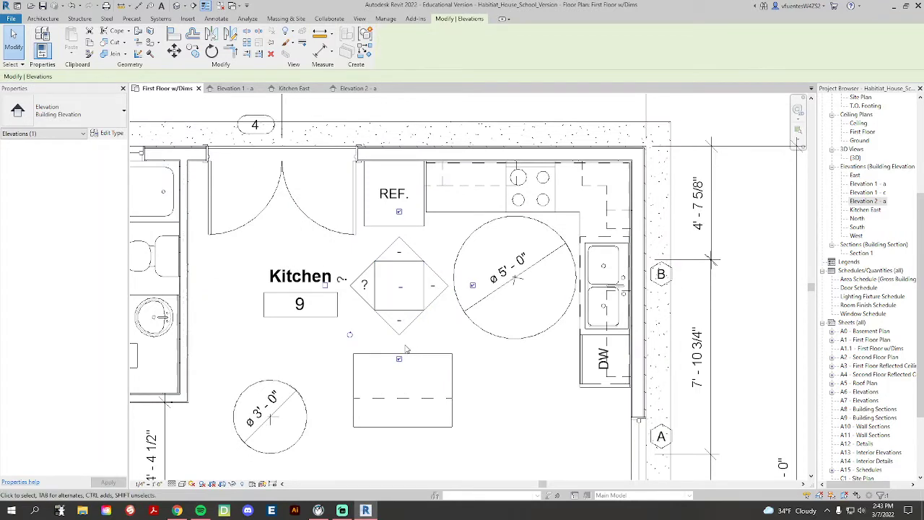
pyautogui.click(396, 254)
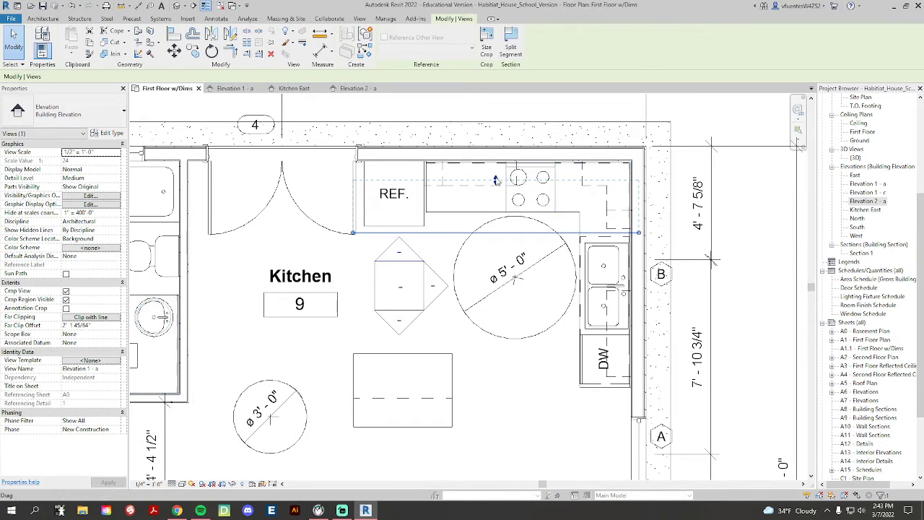
pyautogui.moveTo(496, 180); pyautogui.dragTo(495, 156)
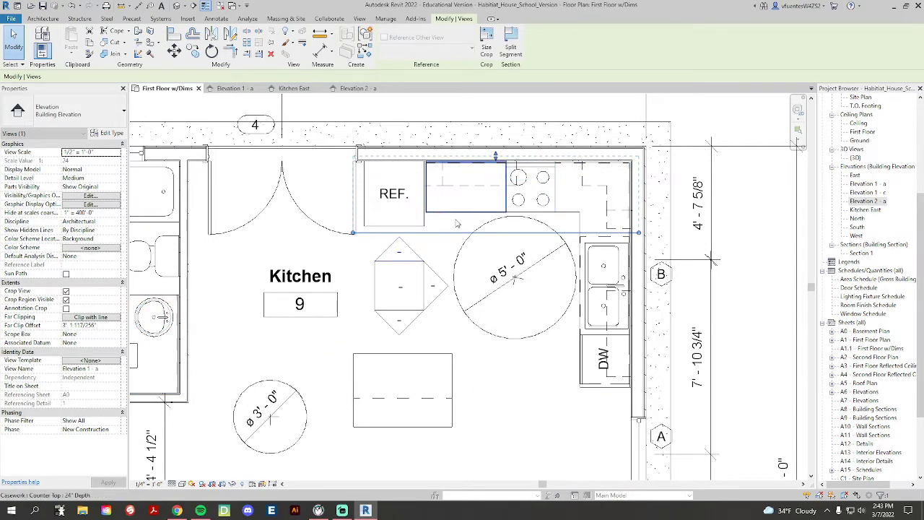
# Place the refrigerator-side end of the Elevation 1 - a view line in the gap between the double door and the refrigerator
pyautogui.click(353, 234)
pyautogui.moveTo(455, 233); pyautogui.dragTo(511, 234)
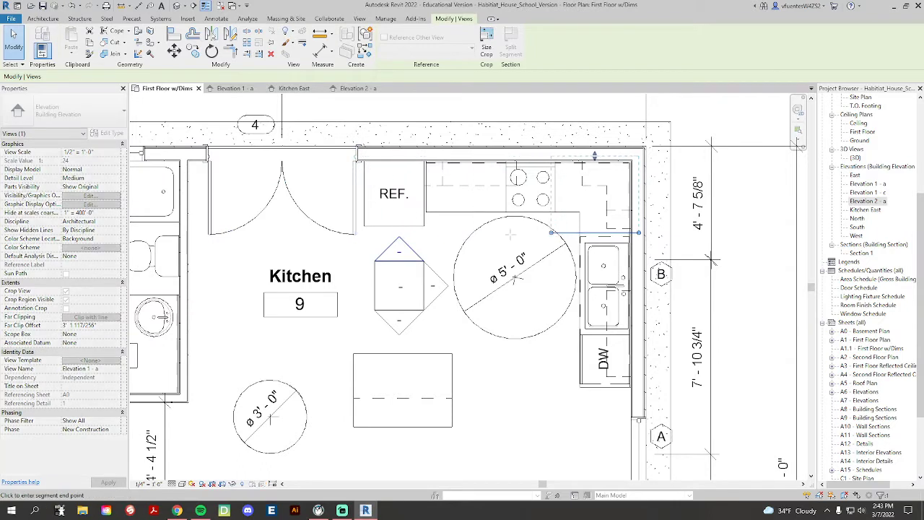
pyautogui.click(362, 233)
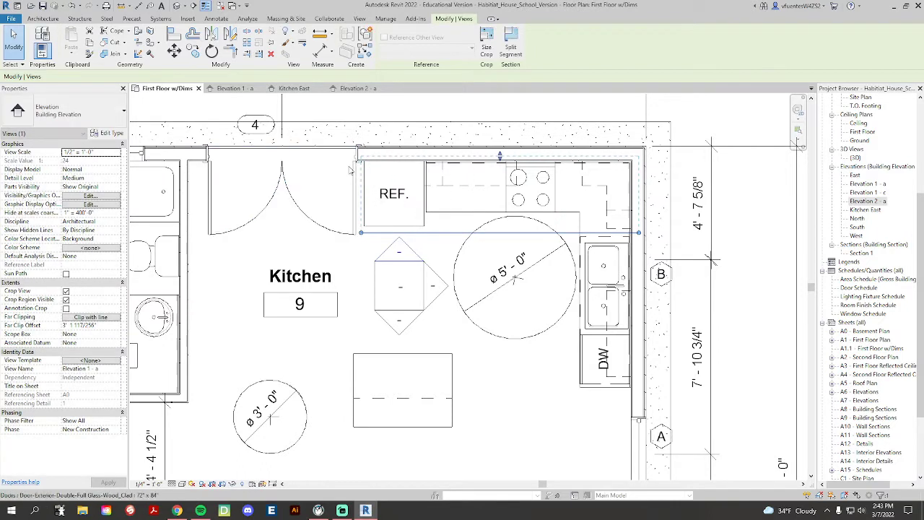
pyautogui.scroll(4, 361, 236)
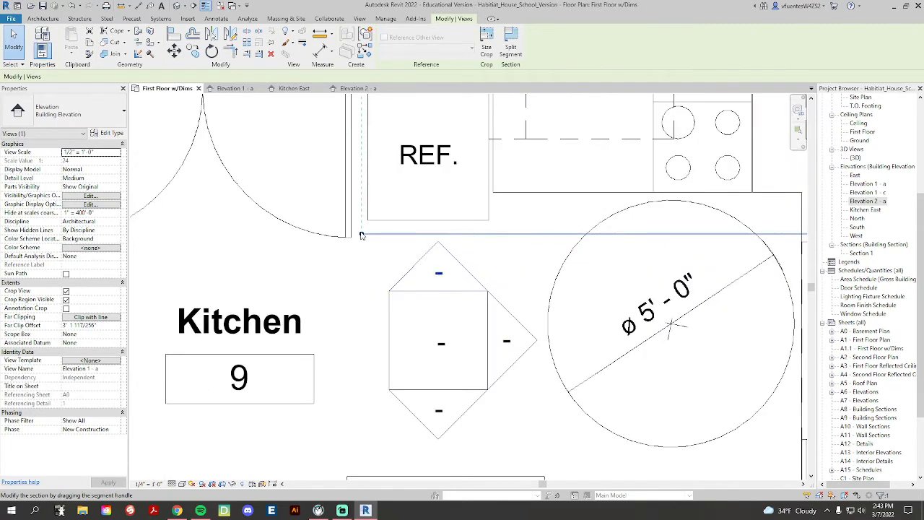
pyautogui.moveTo(357, 352); pyautogui.dragTo(355, 351)
pyautogui.moveTo(355, 351); pyautogui.dragTo(359, 351)
pyautogui.scroll(-3, 450, 330)
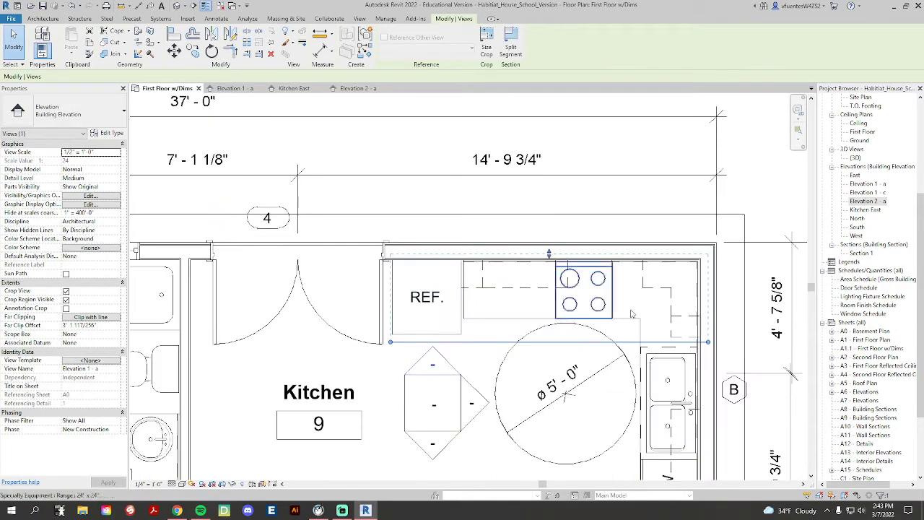
# Set the other end of the Elevation 1 - a view line within the sink-side exterior wall, and move the line closer to the refrigerator front
pyautogui.moveTo(631, 314); pyautogui.dragTo(510, 317, button='middle')
pyautogui.moveTo(587, 350); pyautogui.dragTo(587, 349)
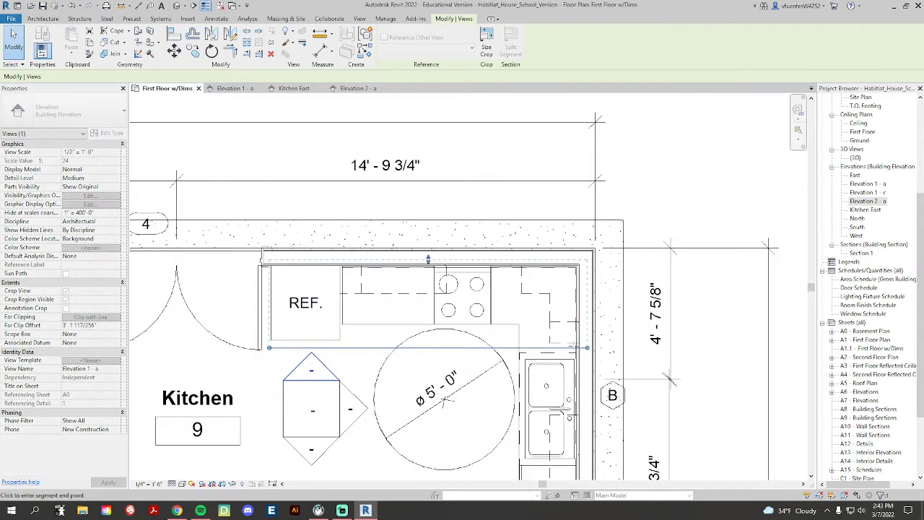
pyautogui.moveTo(523, 341); pyautogui.dragTo(587, 348)
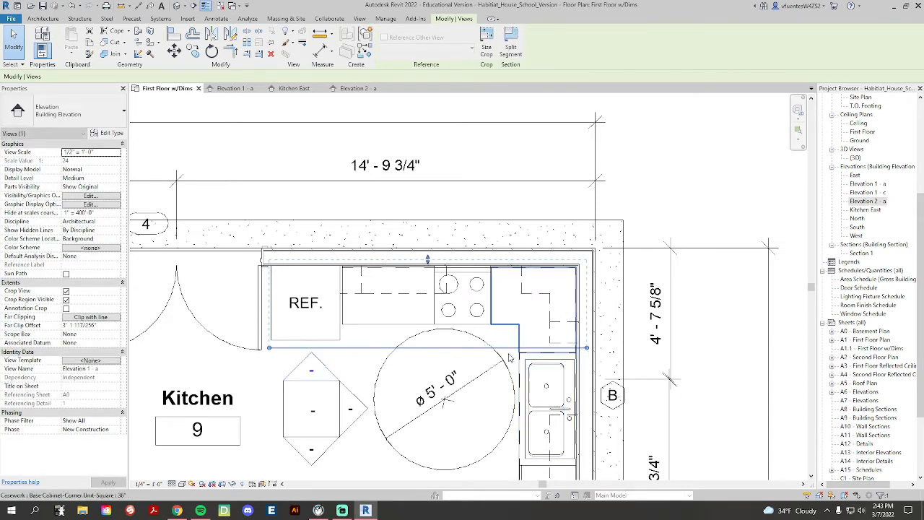
pyautogui.moveTo(508, 348)
pyautogui.mouseDown()
pyautogui.moveTo(506, 329)
pyautogui.moveTo(507, 343)
pyautogui.mouseUp()
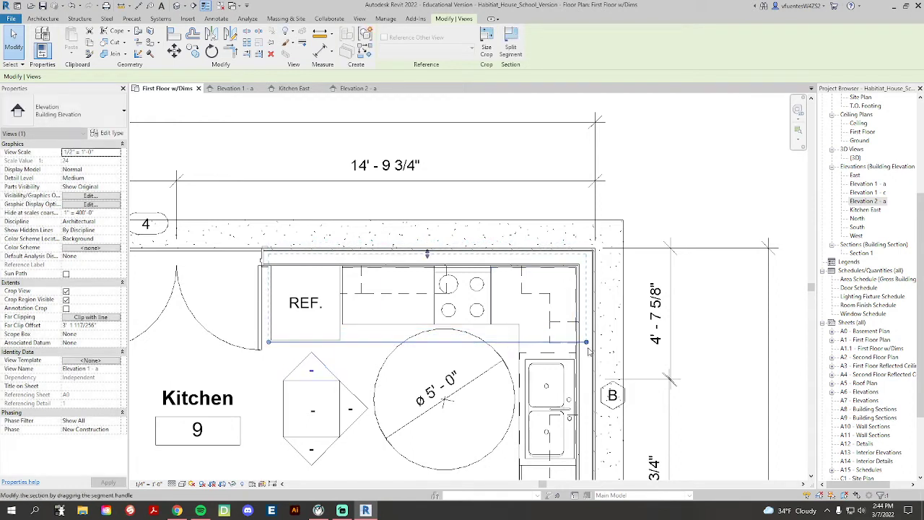
# Try shortening the Elevation 1 - a view line at its sink-side end to the counter's front edge, and check the elevation
pyautogui.moveTo(586, 343); pyautogui.dragTo(531, 343)
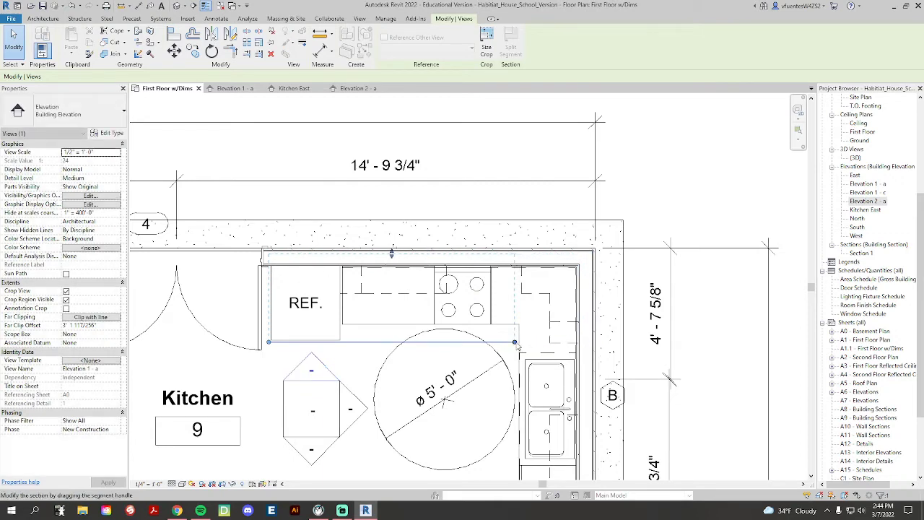
pyautogui.click(664, 212)
pyautogui.doubleClick(867, 184)
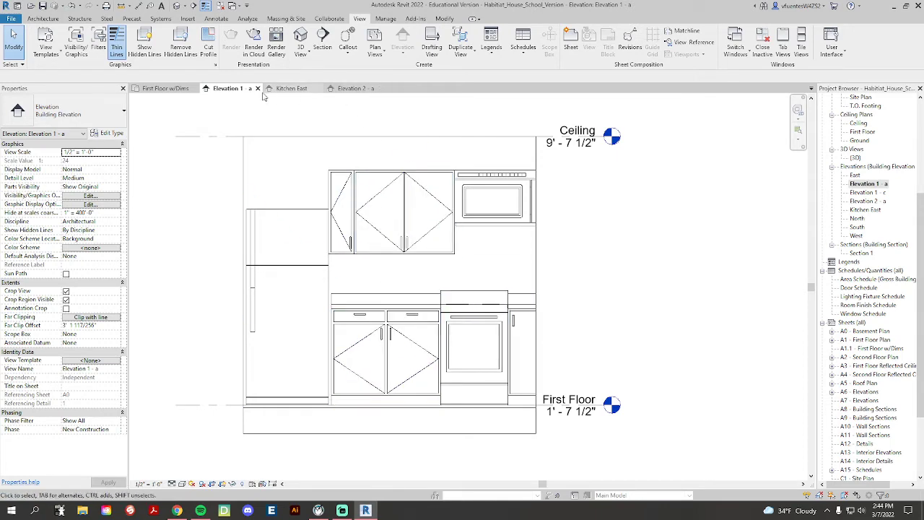
# Extend the sink-side end of the Elevation 1 - a view line back into the exterior wall and check the elevation
pyautogui.click(165, 88)
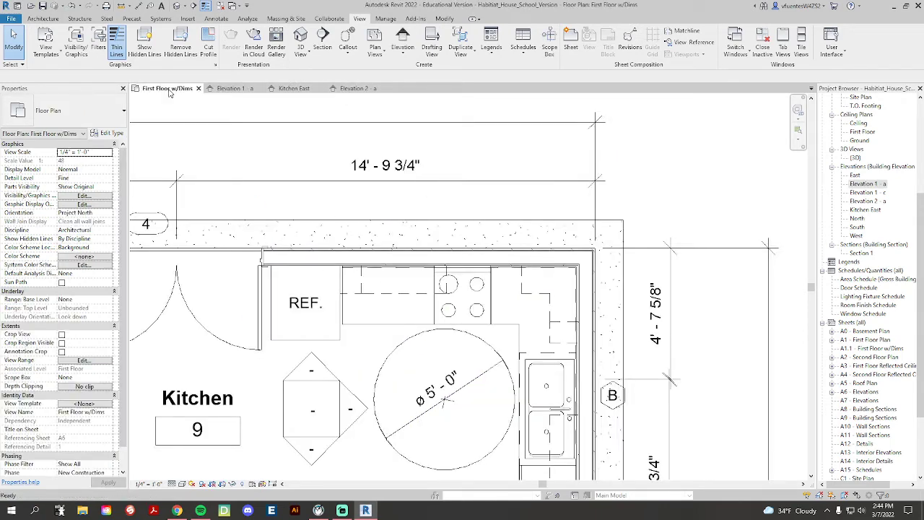
pyautogui.click(311, 368)
pyautogui.moveTo(515, 342); pyautogui.dragTo(585, 341)
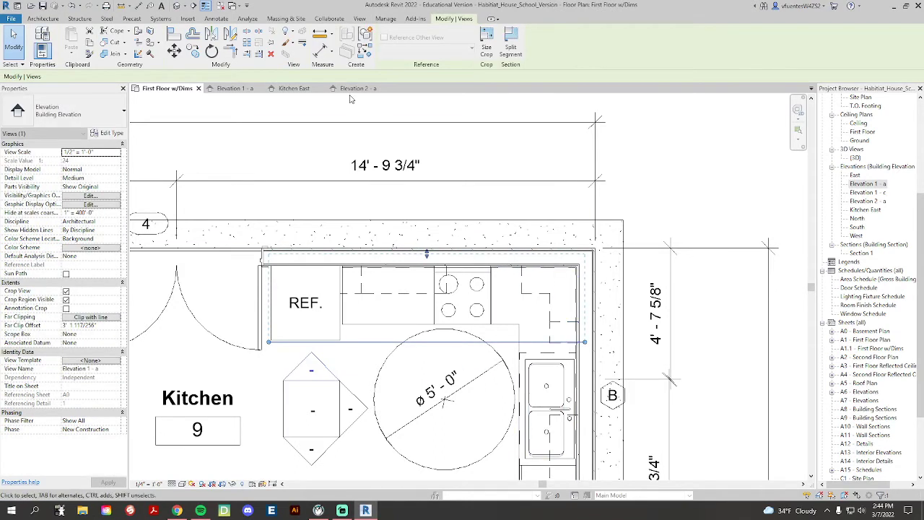
pyautogui.click(230, 88)
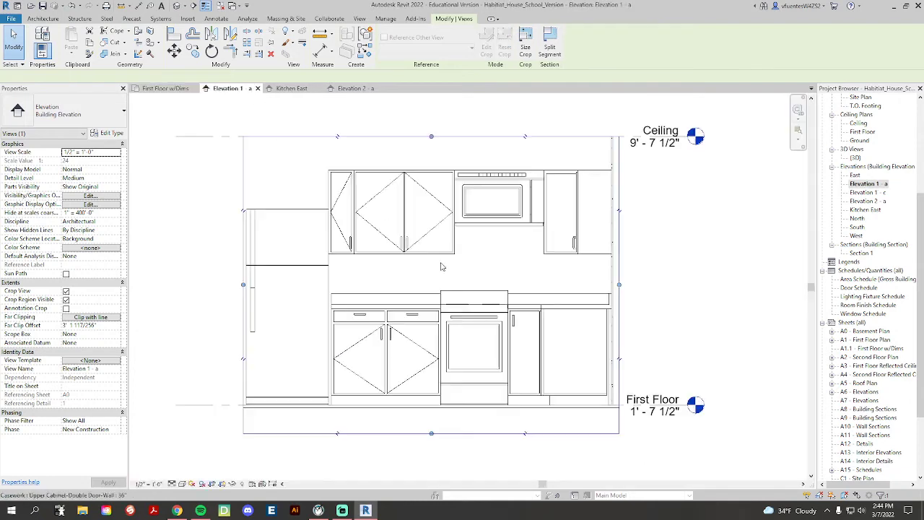
# Inspect the upper corner cabinet and the base corner cabinet beside the range in Elevation 1 - a
pyautogui.click(575, 211)
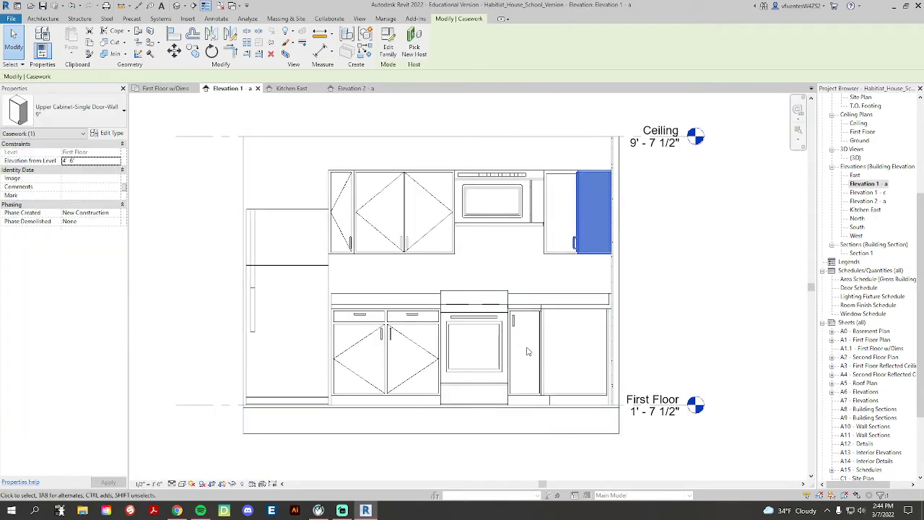
pyautogui.press('Escape')
pyautogui.click(585, 209)
pyautogui.press('Escape')
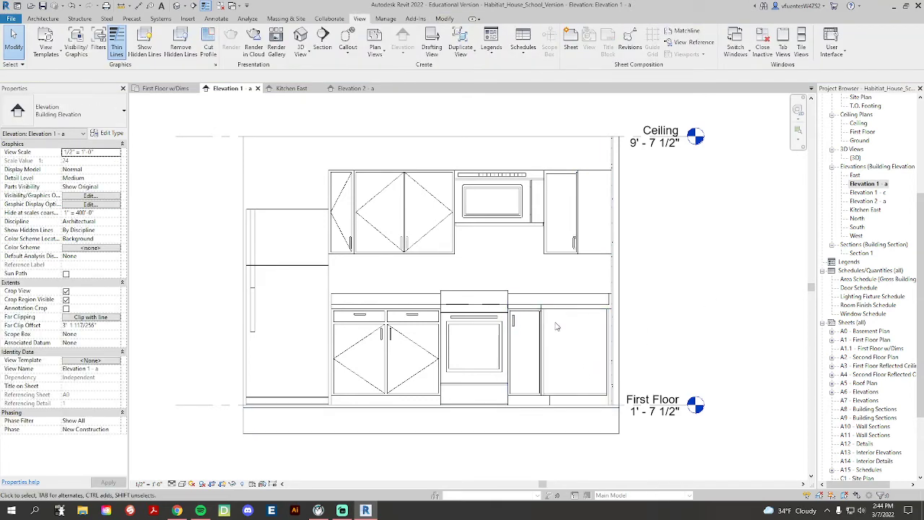
pyautogui.click(543, 389)
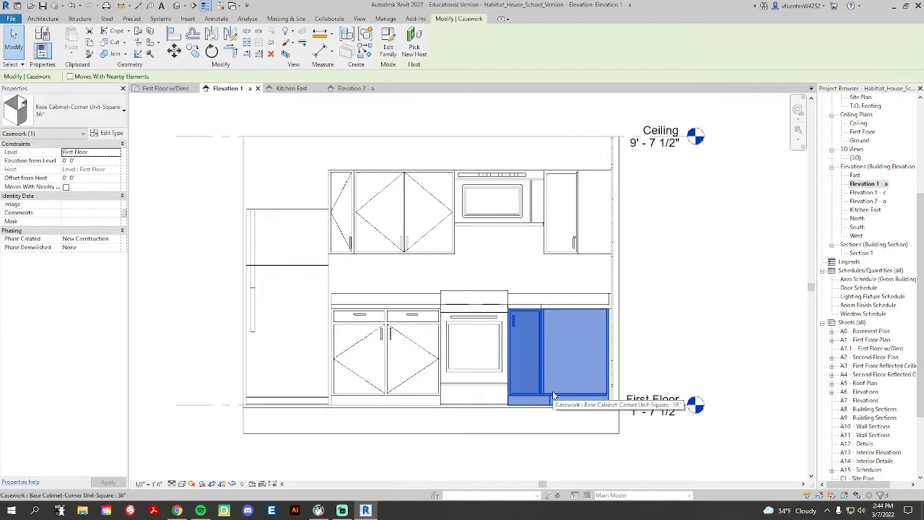
pyautogui.press('Escape')
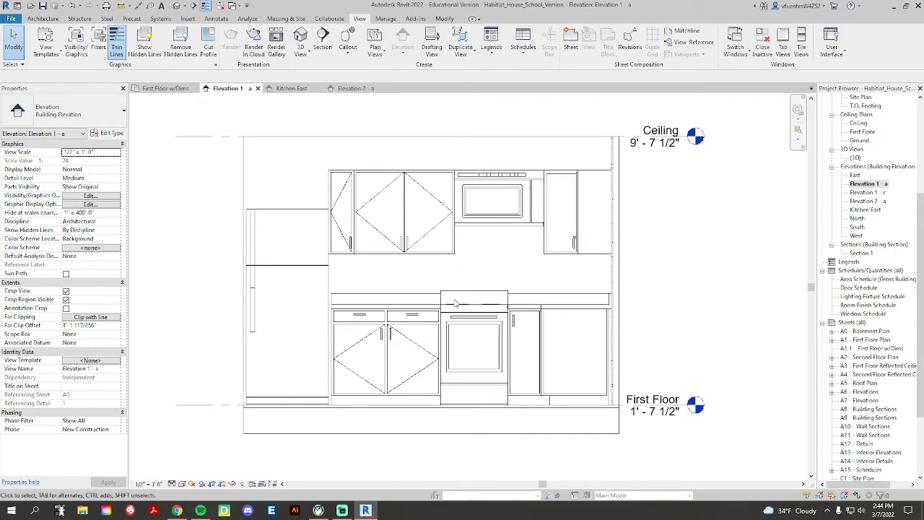
# Open the Kitchen East elevation and inspect the microwave at the edge of the view
pyautogui.click(175, 90)
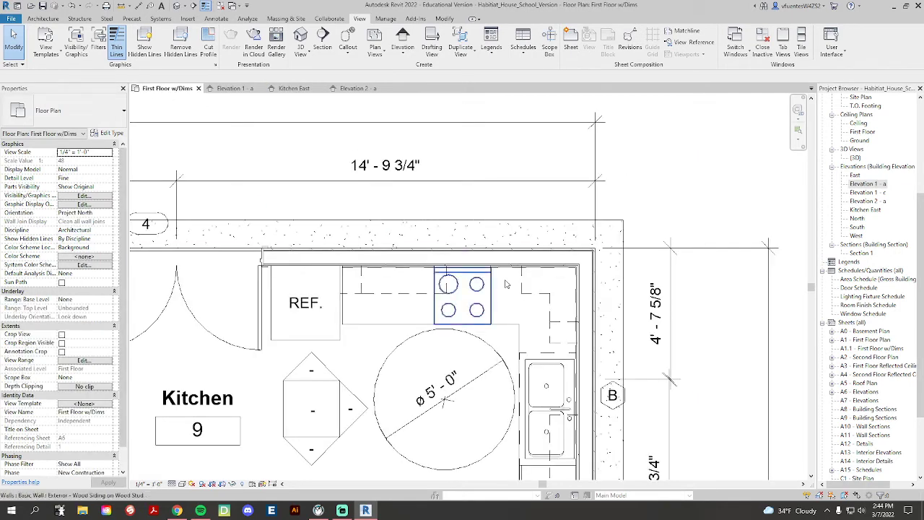
pyautogui.moveTo(502, 300); pyautogui.dragTo(471, 225, button='middle')
pyautogui.doubleClick(864, 210)
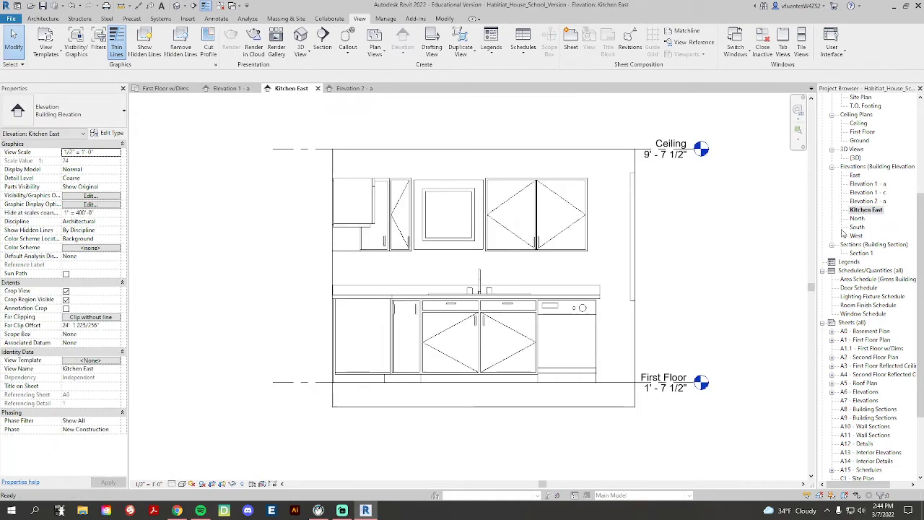
pyautogui.scroll(1, 372, 244)
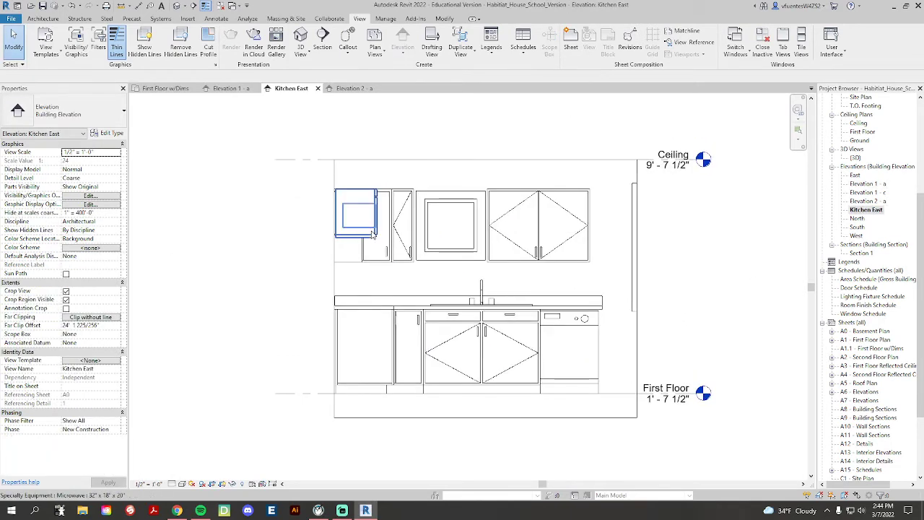
pyautogui.click(350, 220)
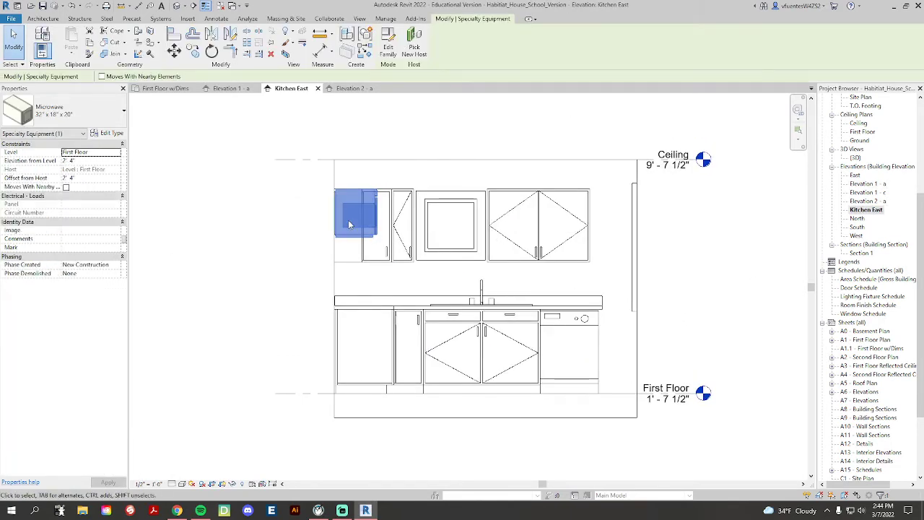
pyautogui.click(728, 255)
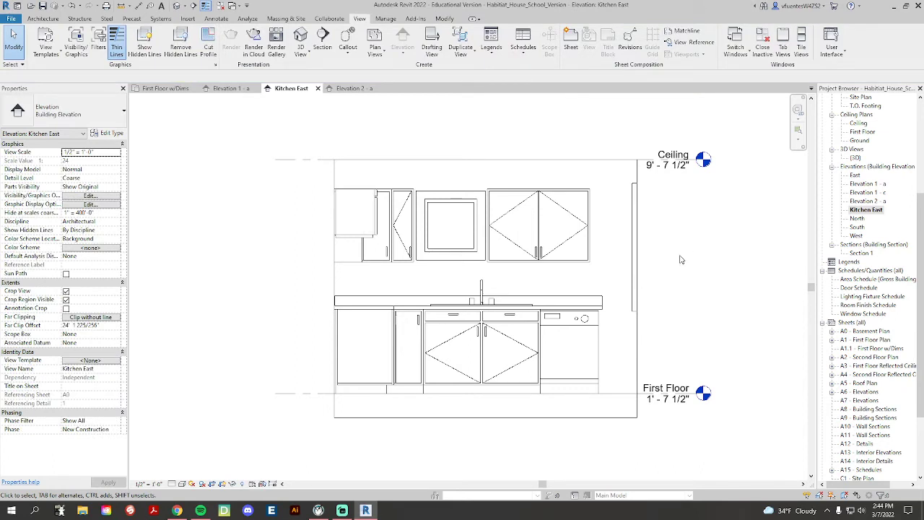
# Open Elevation 1 - c from the kitchen marker and pull in both sides of its crop region around the island
pyautogui.click(166, 88)
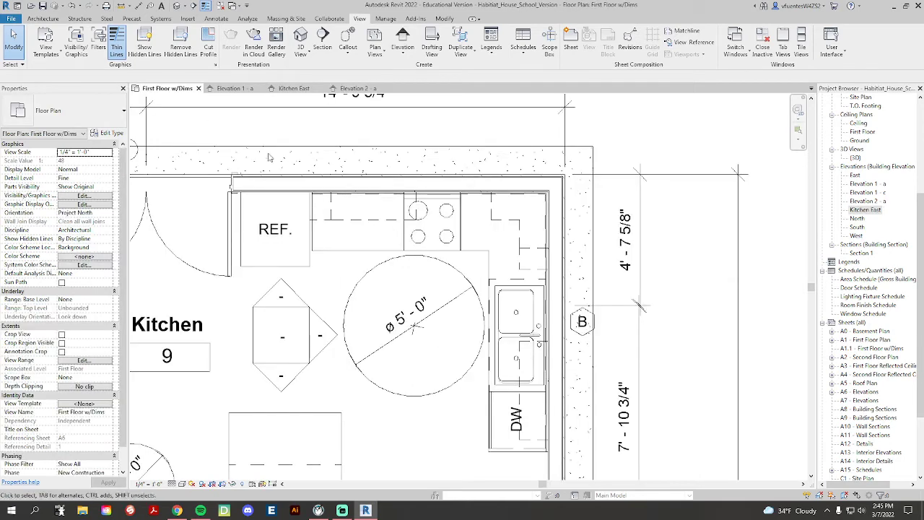
pyautogui.scroll(-5, 452, 254)
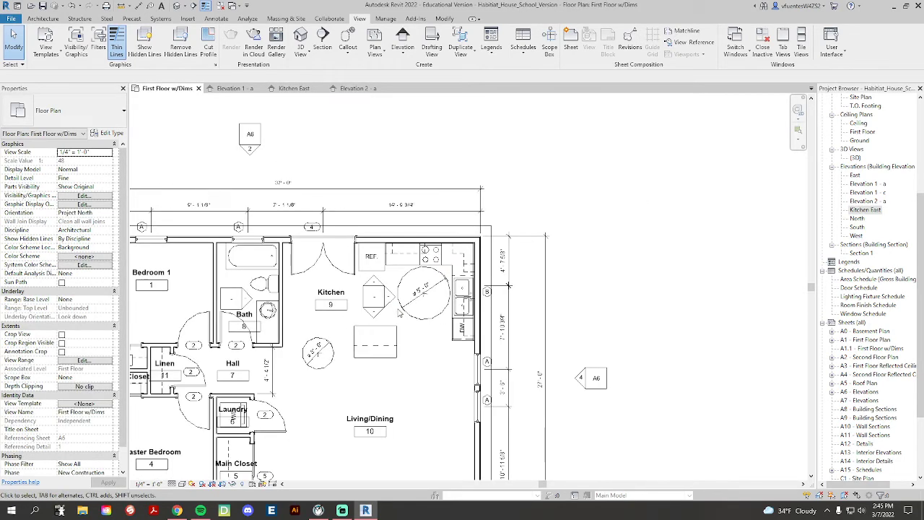
pyautogui.moveTo(500, 252); pyautogui.dragTo(511, 244, button='middle')
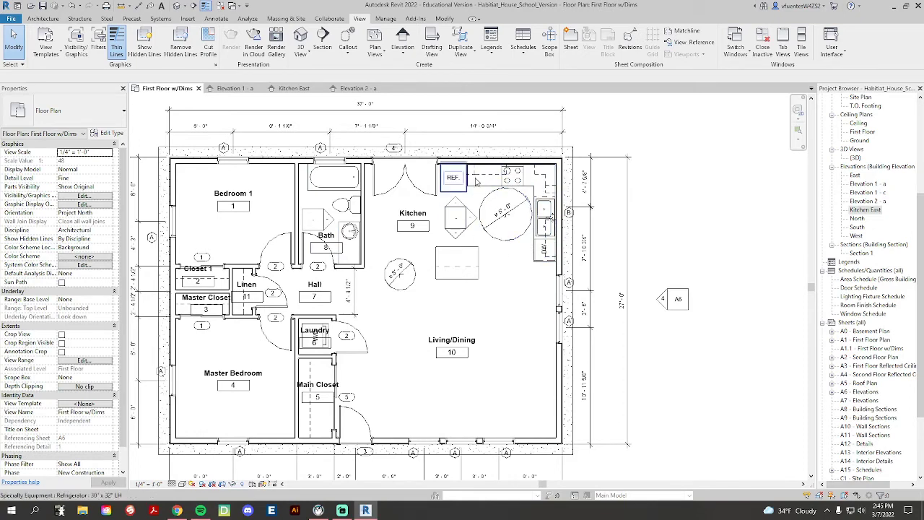
pyautogui.scroll(3, 534, 210)
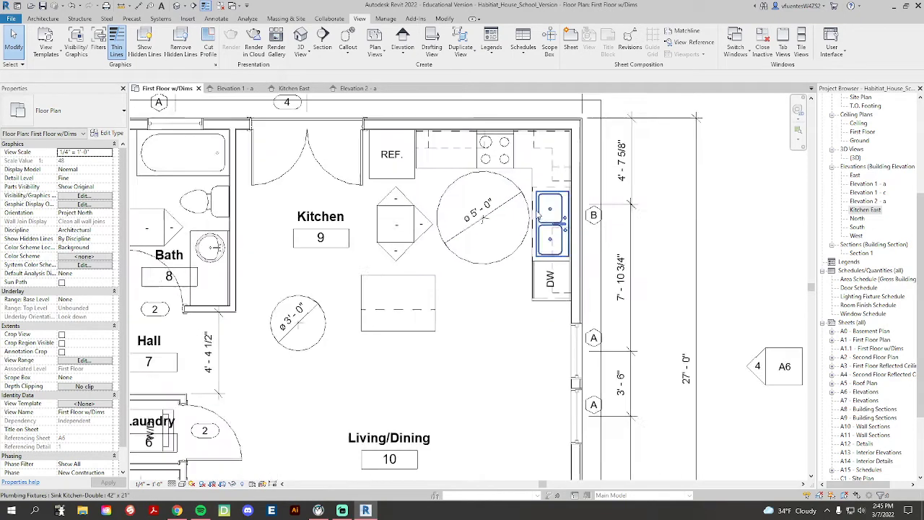
pyautogui.scroll(-2, 524, 315)
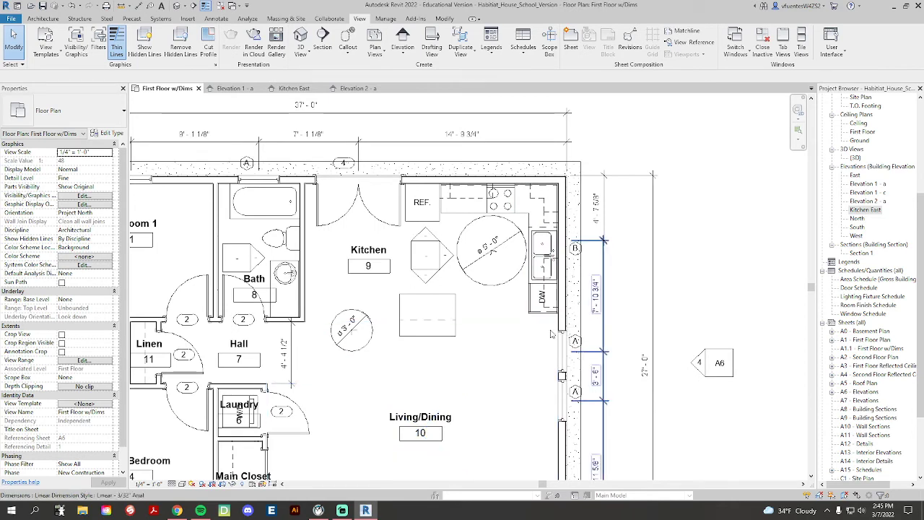
pyautogui.click(430, 271)
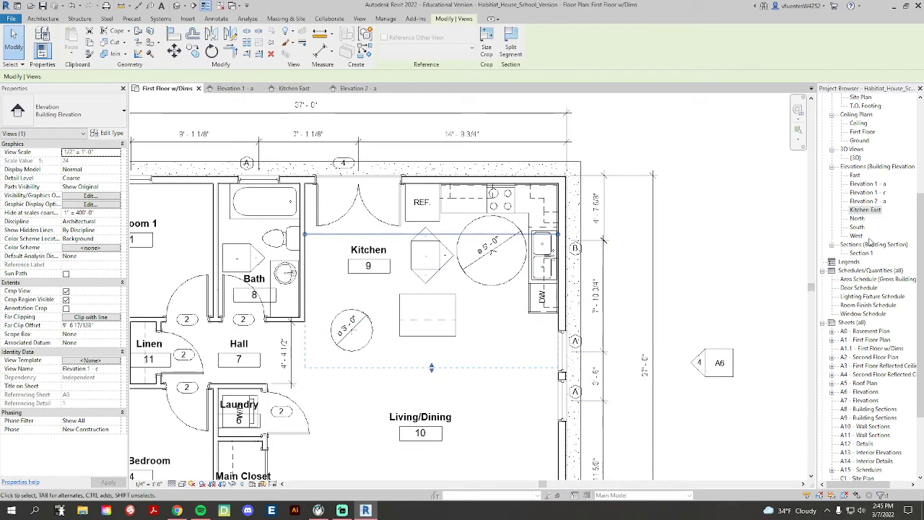
pyautogui.doubleClick(868, 193)
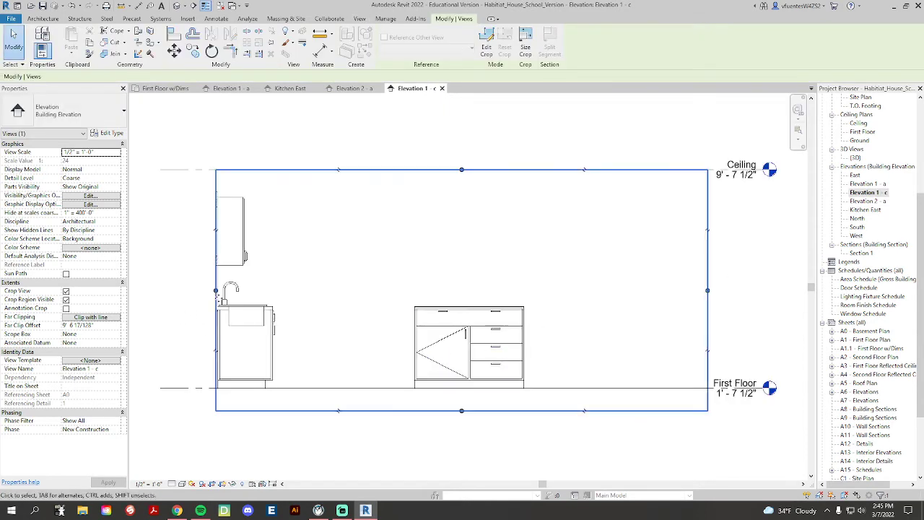
pyautogui.moveTo(216, 292); pyautogui.dragTo(354, 291)
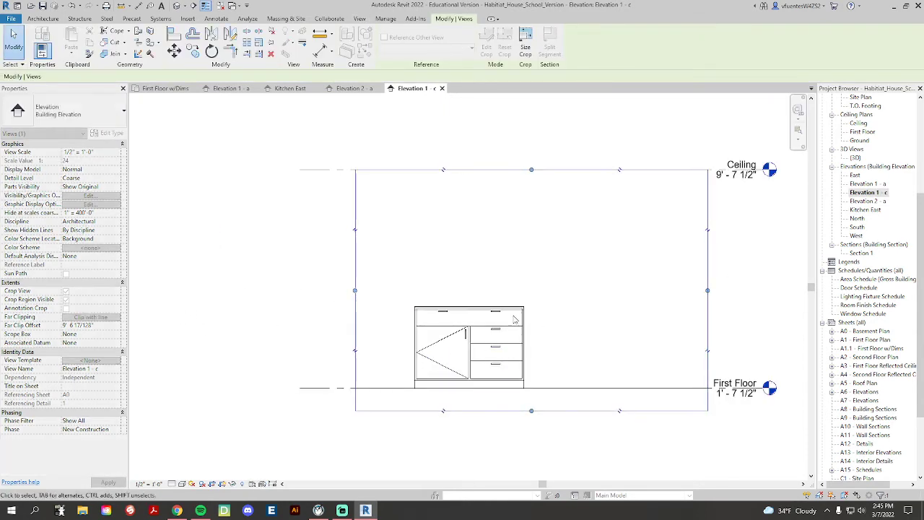
pyautogui.moveTo(708, 291); pyautogui.dragTo(608, 291)
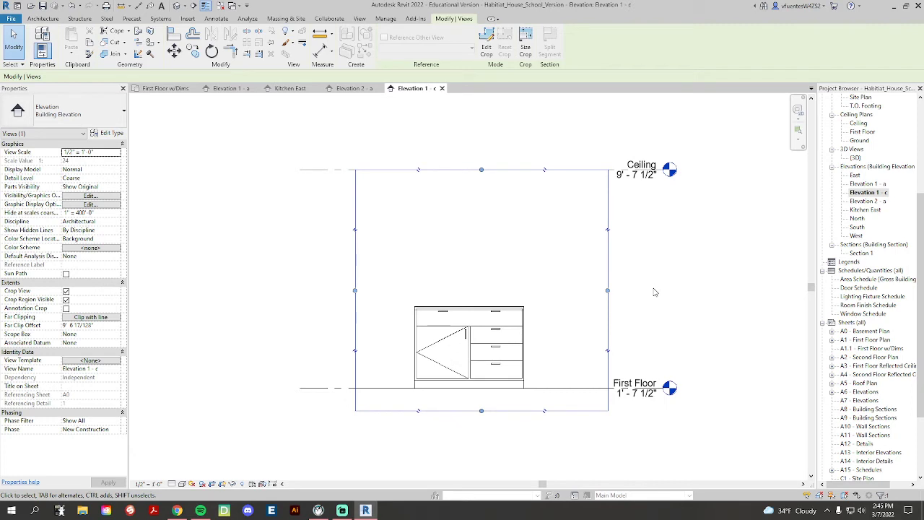
# Move the Elevation 1 - c view line just in front of the island and set its far clip about 4' 4" deep, just behind the island
pyautogui.click(163, 88)
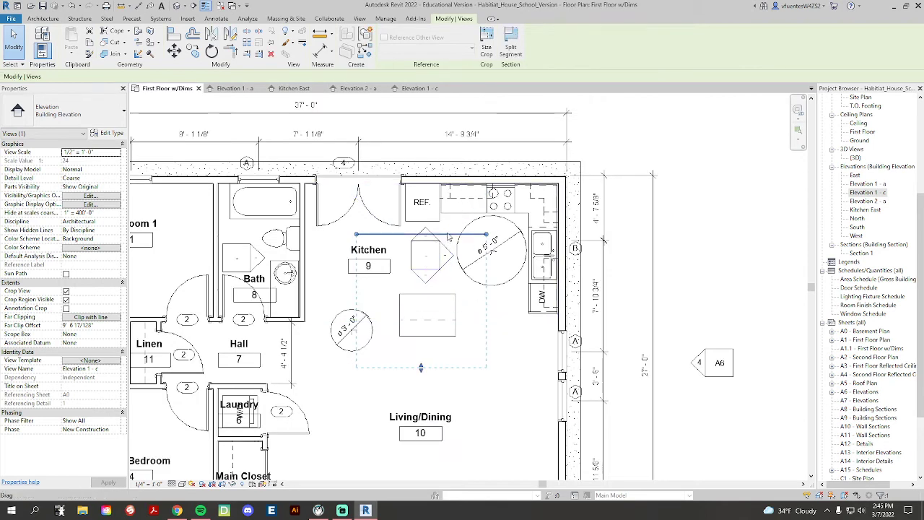
pyautogui.moveTo(450, 236); pyautogui.dragTo(452, 290)
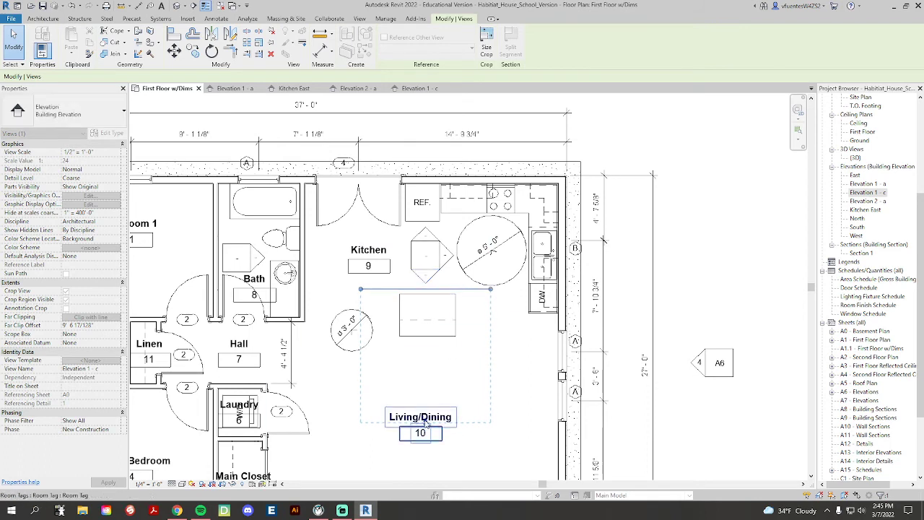
pyautogui.moveTo(426, 423); pyautogui.dragTo(428, 392)
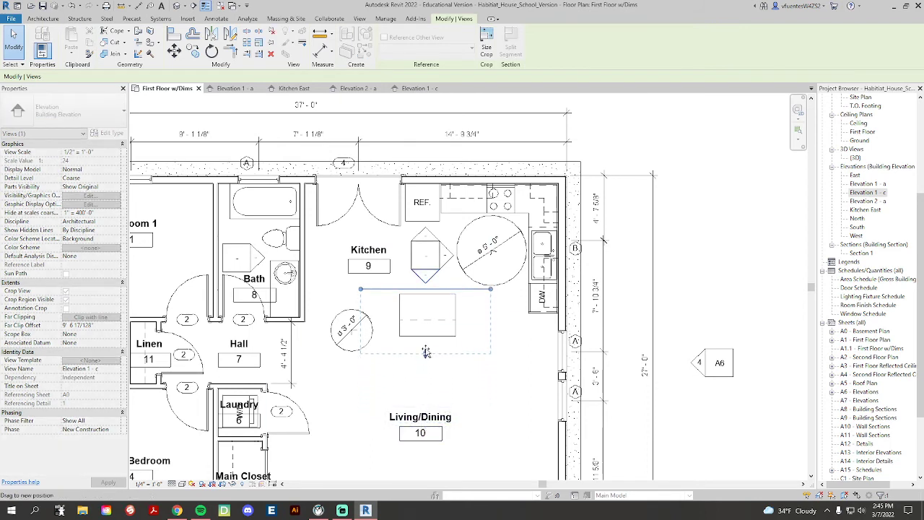
pyautogui.moveTo(426, 351); pyautogui.dragTo(425, 350)
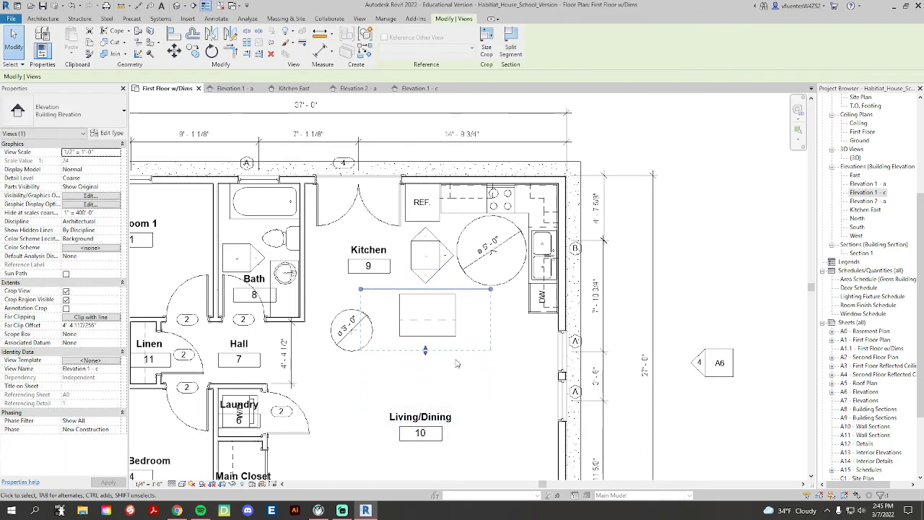
pyautogui.click(414, 88)
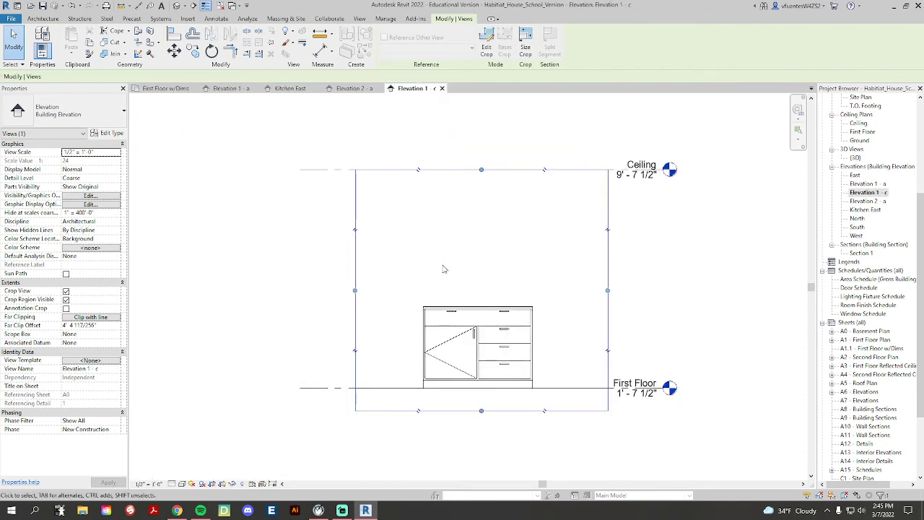
# Return to the First Floor w/Dims plan, clear the view line selection and review the whole floor layout
pyautogui.click(173, 88)
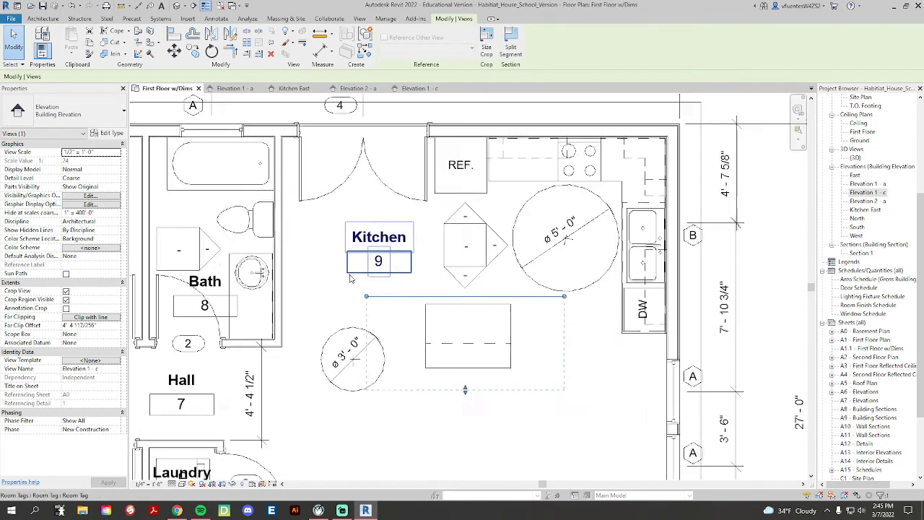
pyautogui.scroll(-3, 350, 279)
pyautogui.click(360, 19)
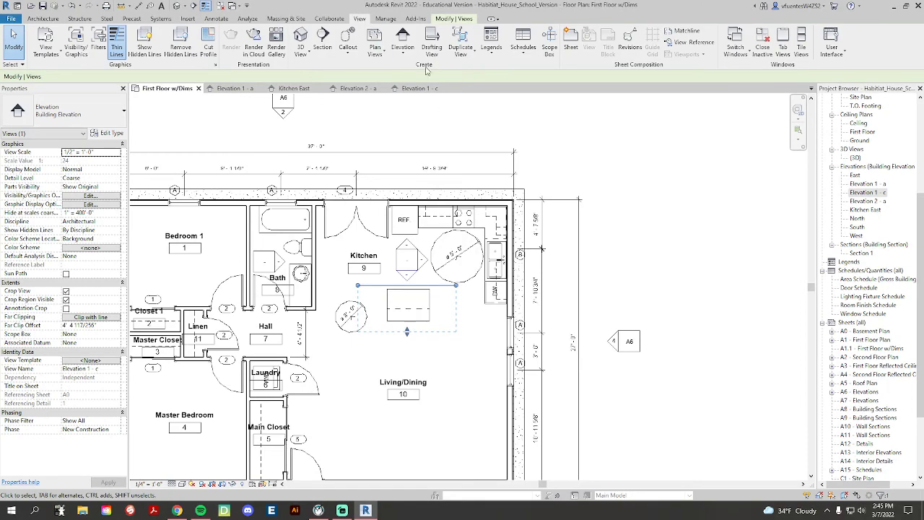
pyautogui.scroll(-1, 377, 343)
pyautogui.moveTo(348, 361); pyautogui.dragTo(403, 330, button='middle')
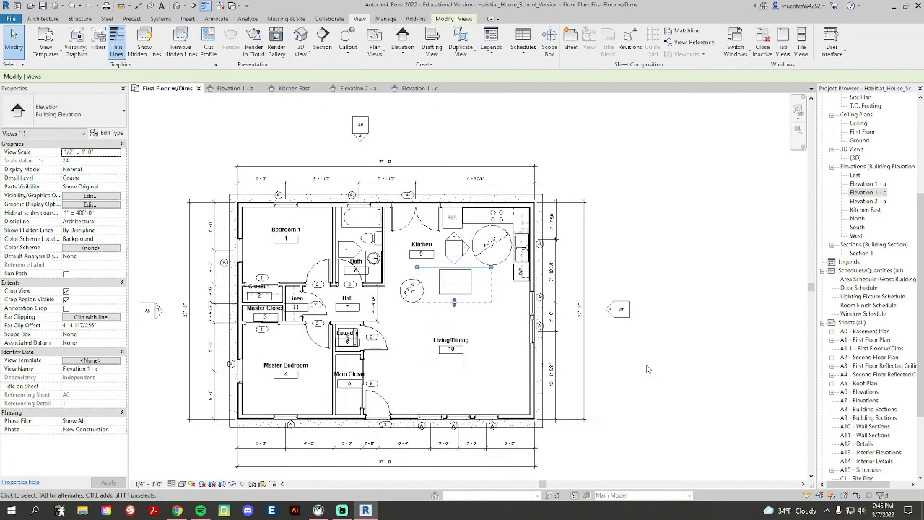
pyautogui.click(674, 368)
pyautogui.scroll(2, 396, 259)
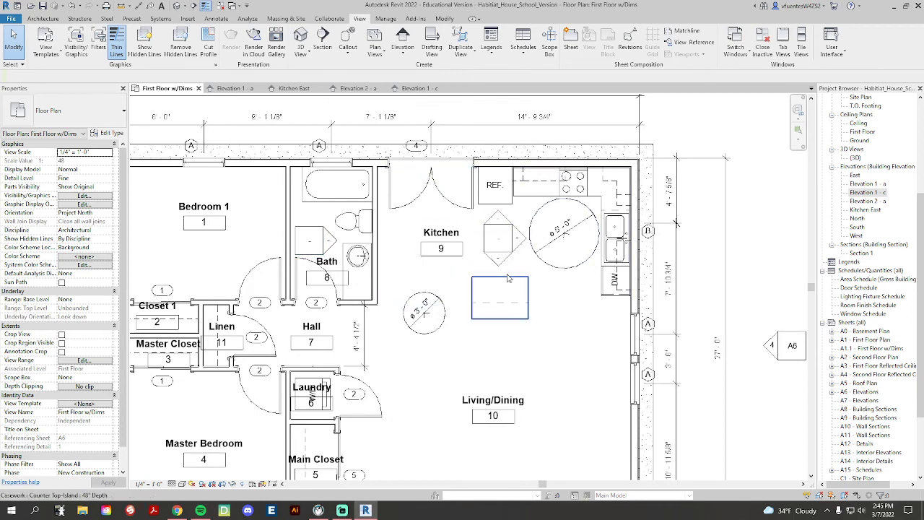
pyautogui.scroll(-1, 506, 273)
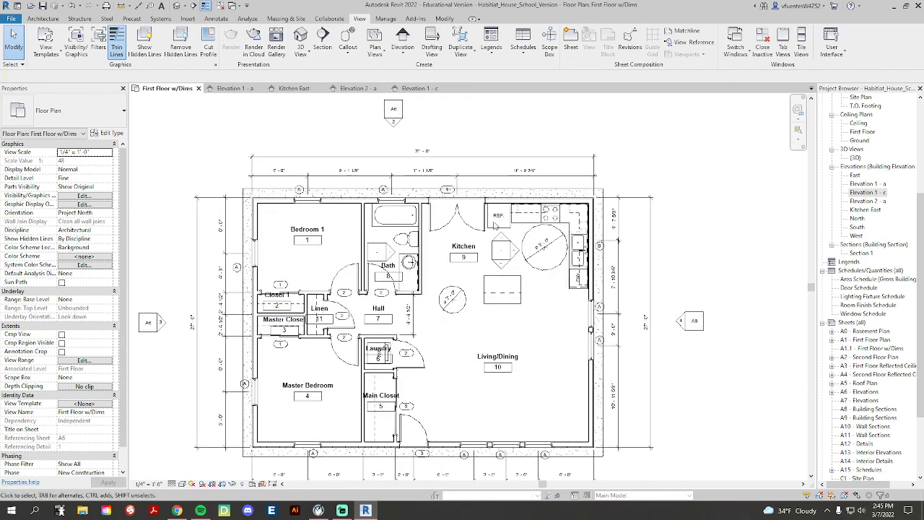
pyautogui.scroll(-2, 562, 320)
pyautogui.scroll(2, 562, 321)
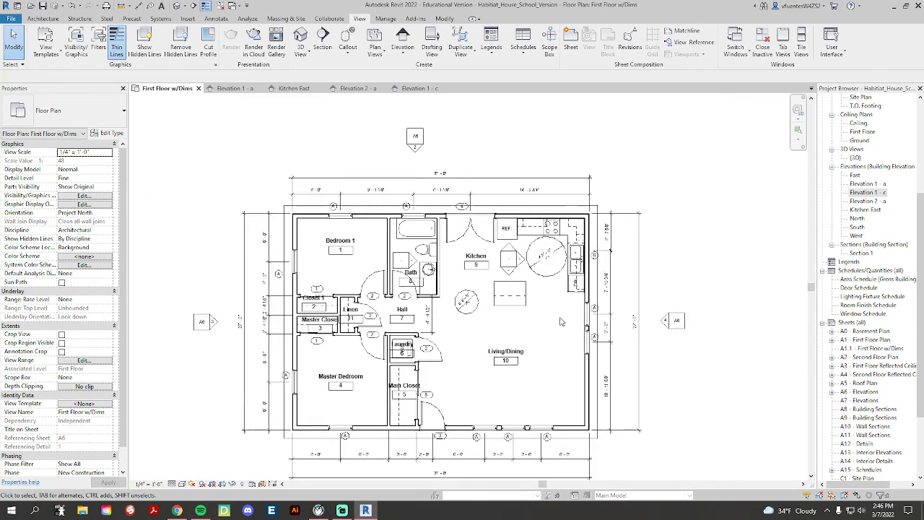